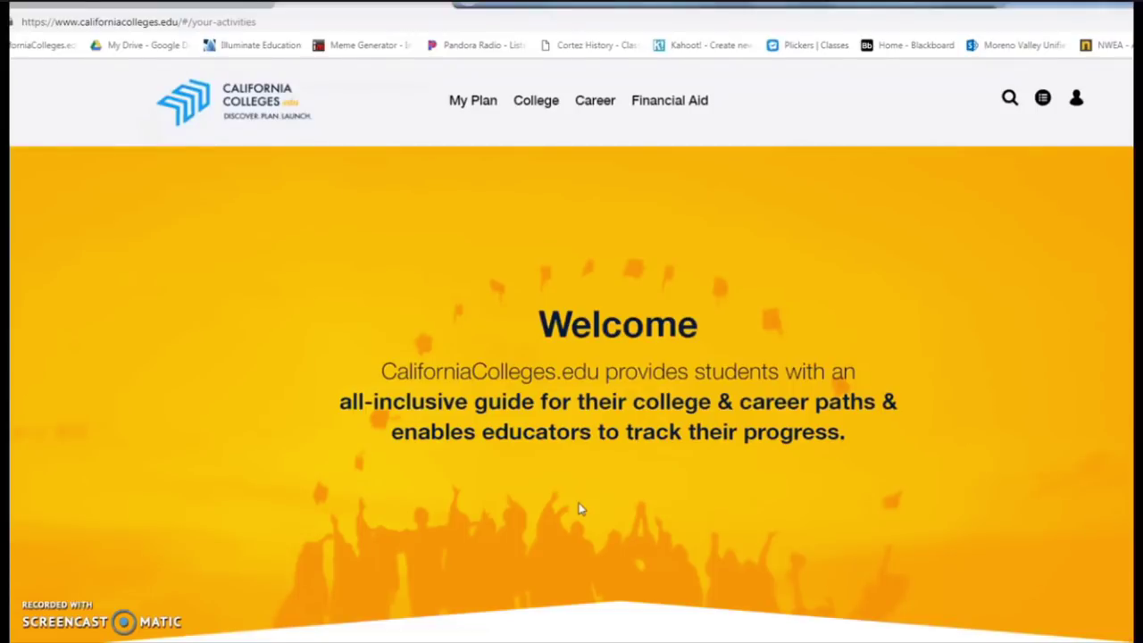
# Preview the My Plan, College and Financial Aid menus, then show the Career menu's options.
pyautogui.moveTo(469, 116)
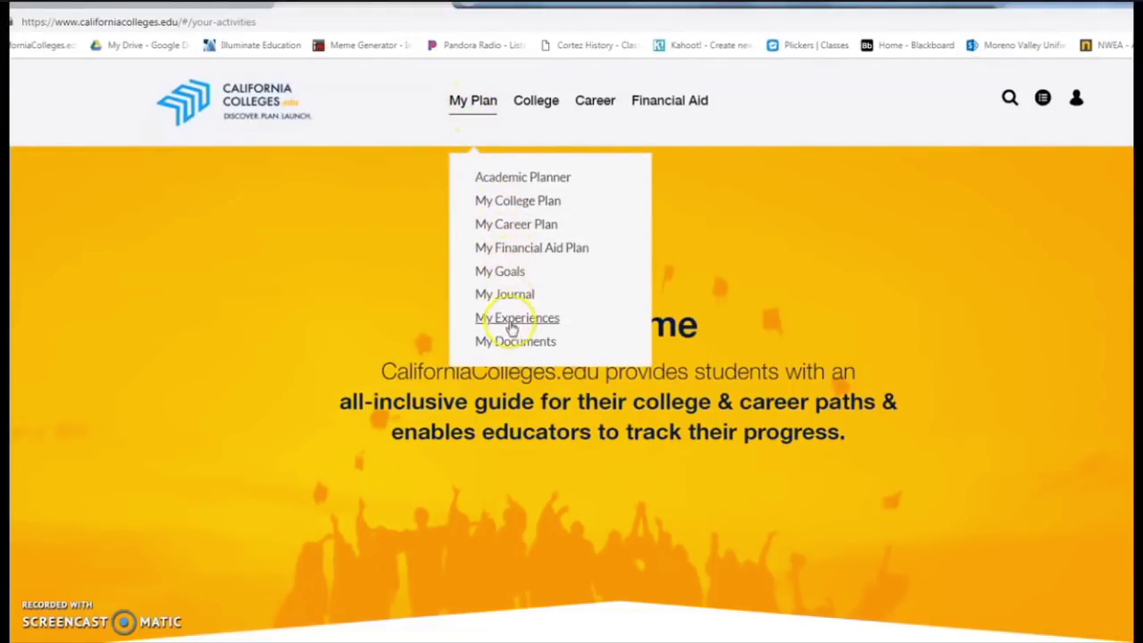
pyautogui.moveTo(538, 106)
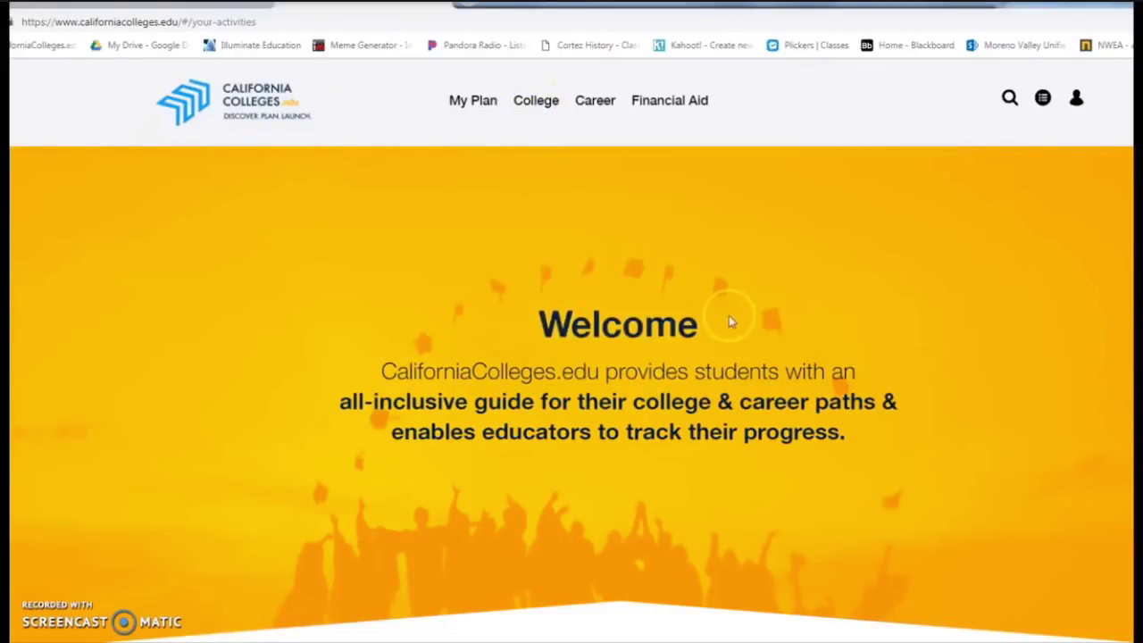
pyautogui.moveTo(671, 109)
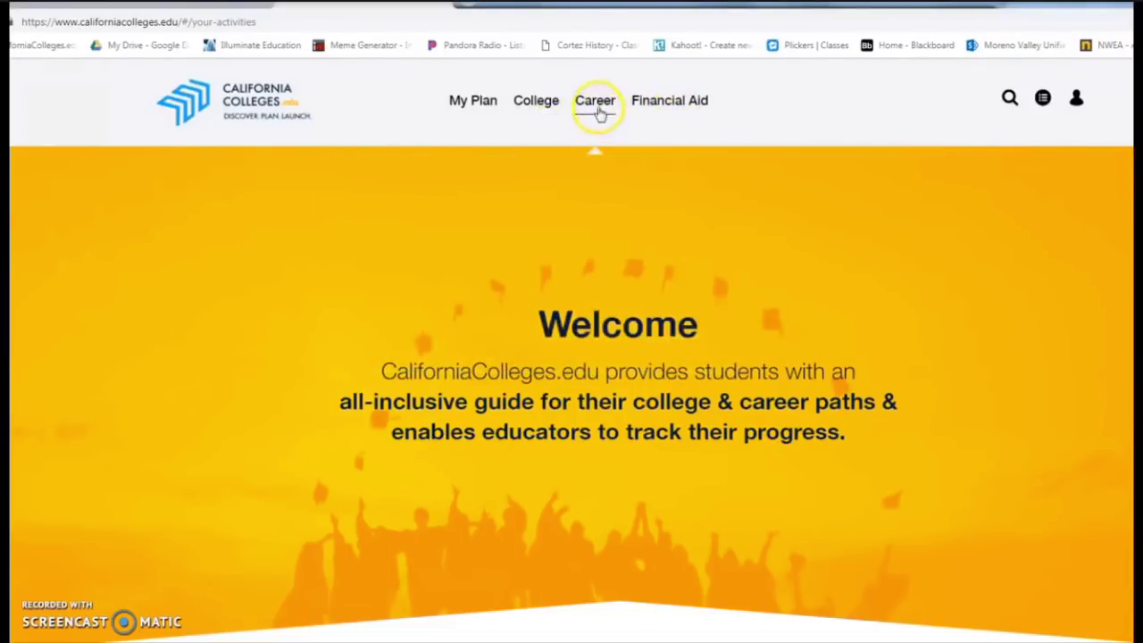
pyautogui.moveTo(596, 105)
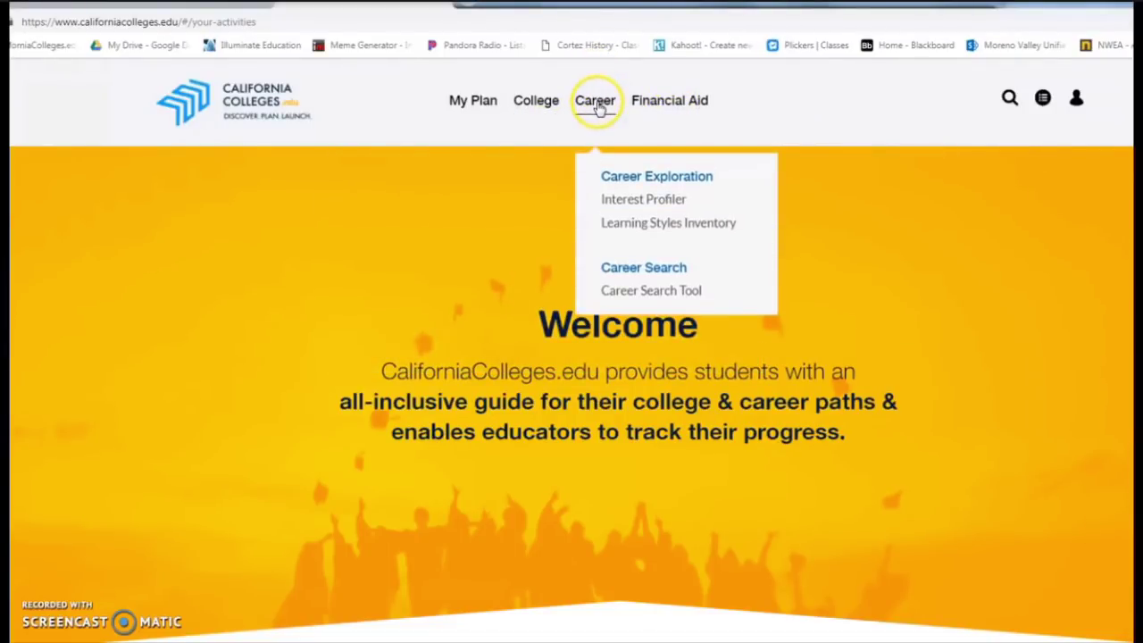
# Open the Interest Profiler from the Career menu and continue past its three-step introduction.
pyautogui.click(632, 208)
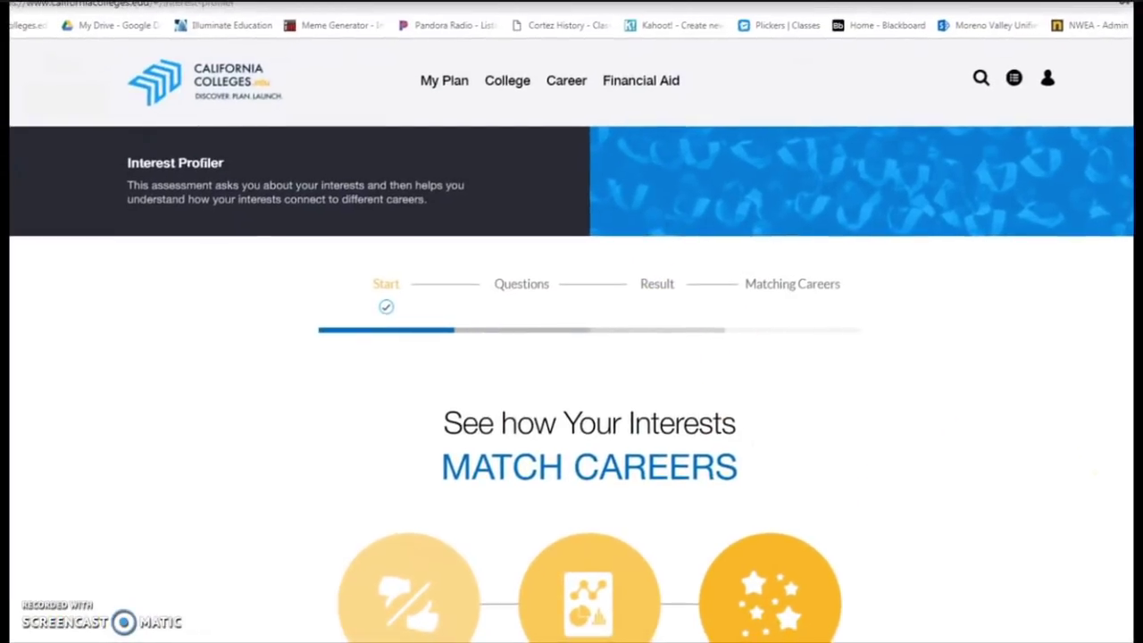
pyautogui.scroll(-1, 860, 462)
pyautogui.scroll(-1, 830, 442)
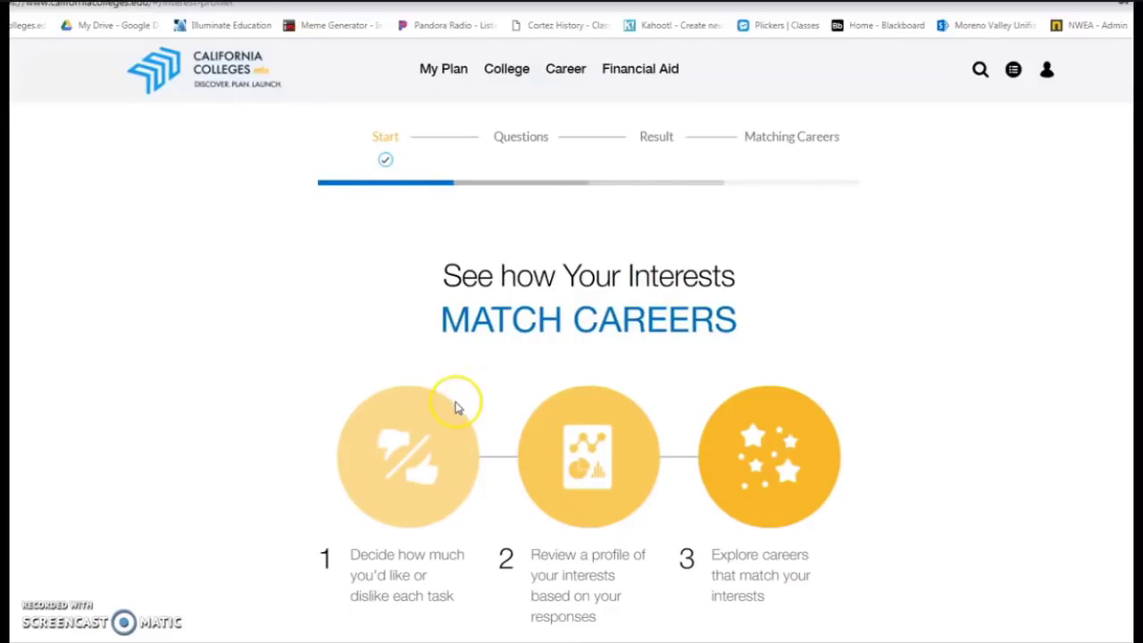
pyautogui.scroll(-3, 455, 407)
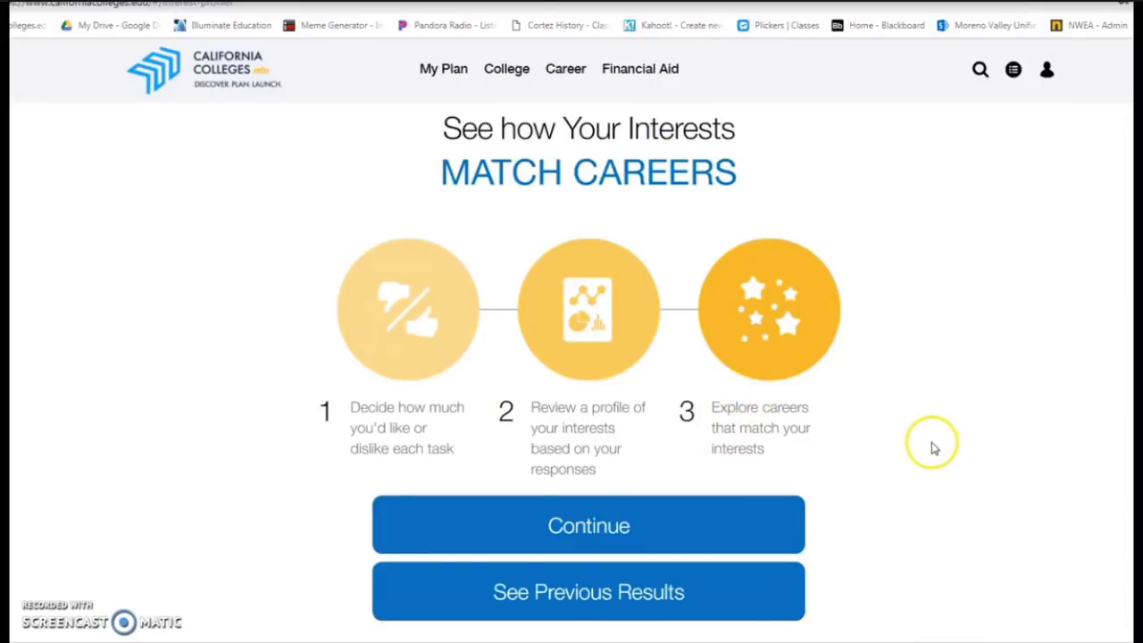
pyautogui.click(565, 523)
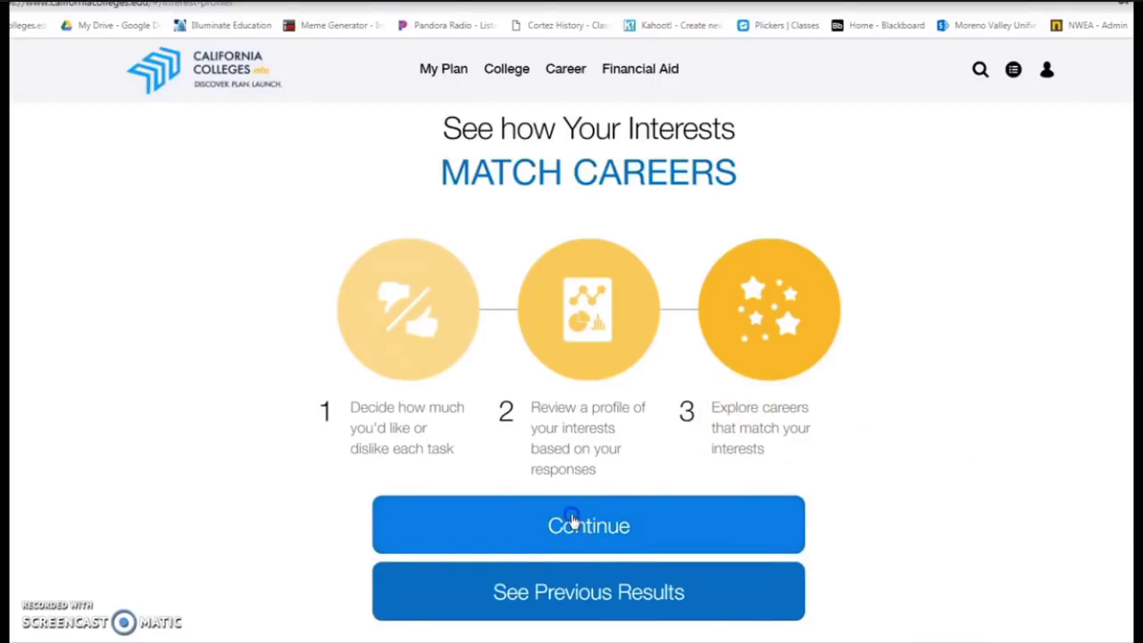
# Rate building kitchen cabinets as Dislike.
pyautogui.click(692, 485)
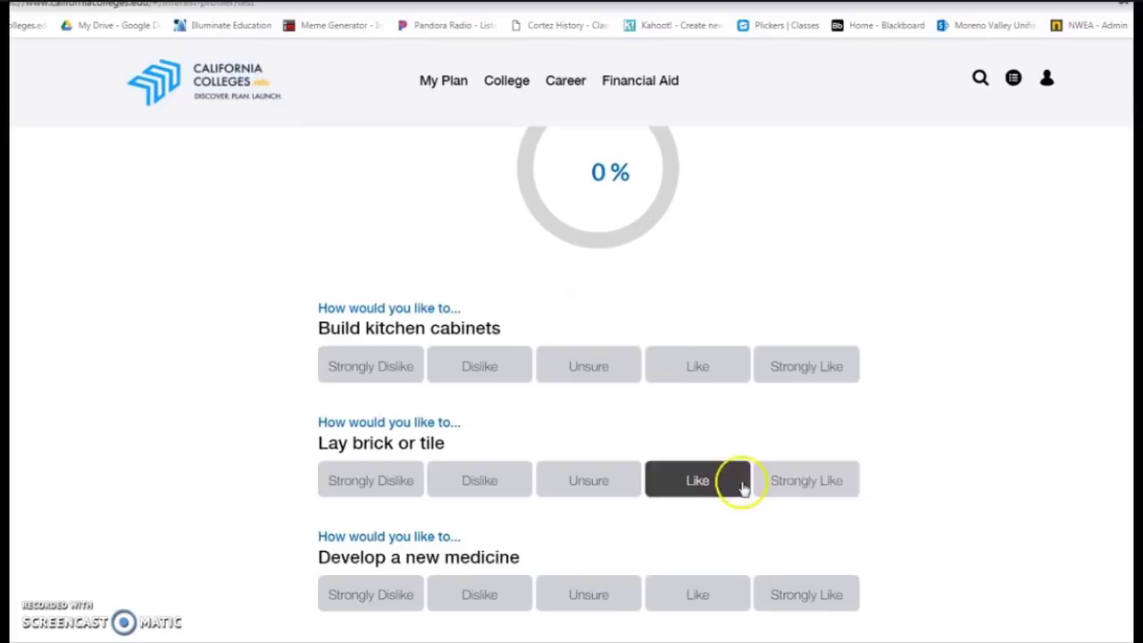
pyautogui.scroll(2, 839, 421)
pyautogui.scroll(2, 839, 421)
pyautogui.scroll(-2, 840, 421)
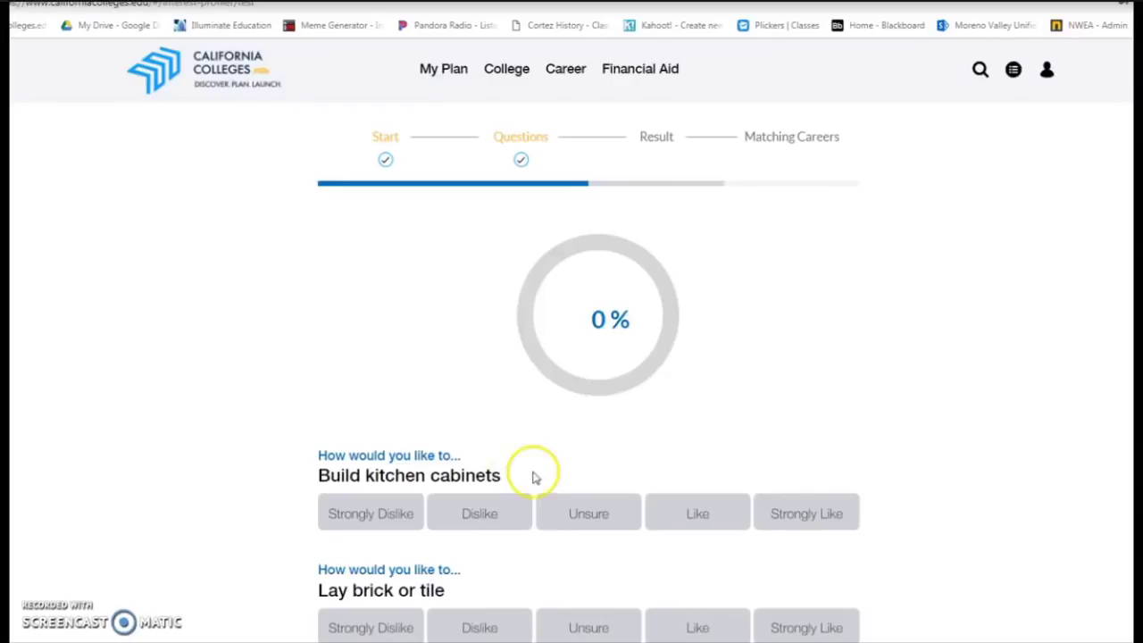
pyautogui.scroll(-1, 602, 487)
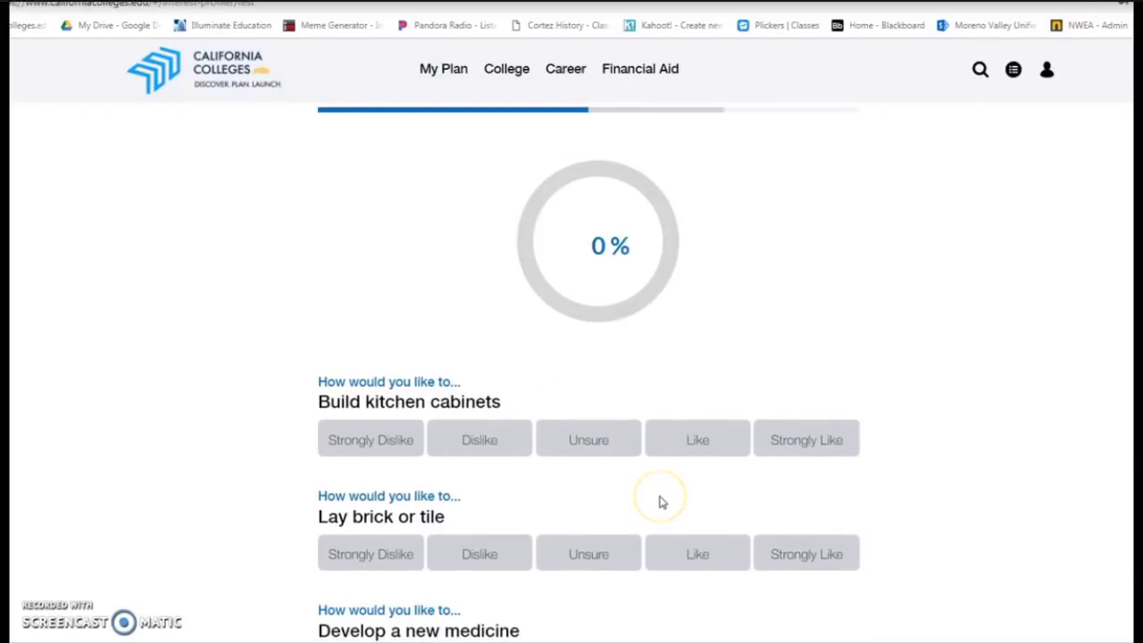
pyautogui.click(697, 438)
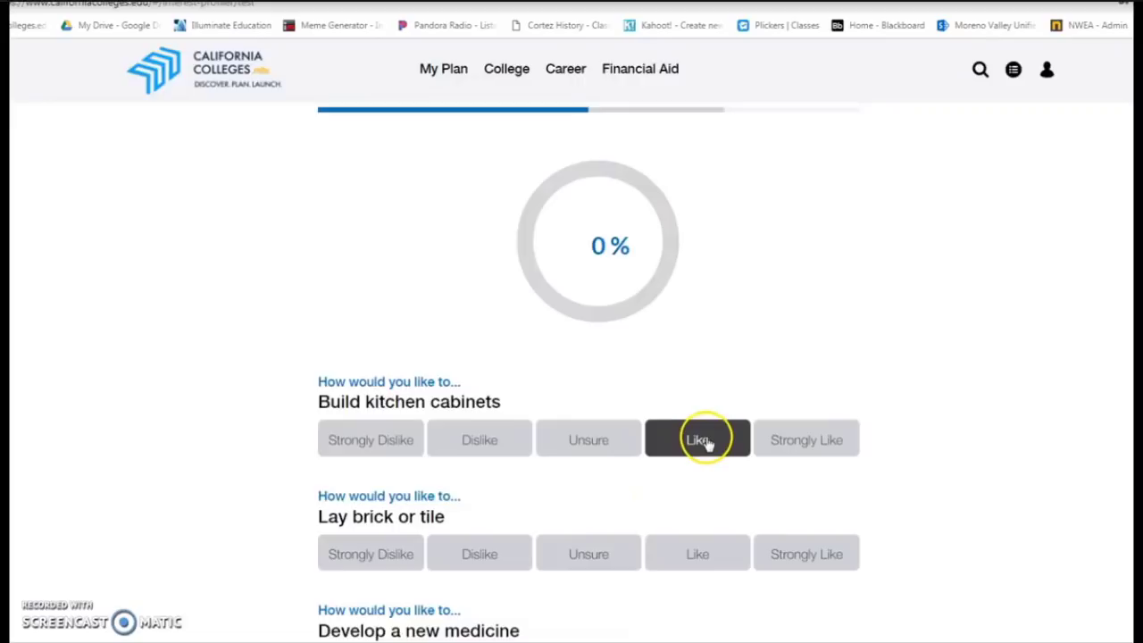
pyautogui.click(501, 439)
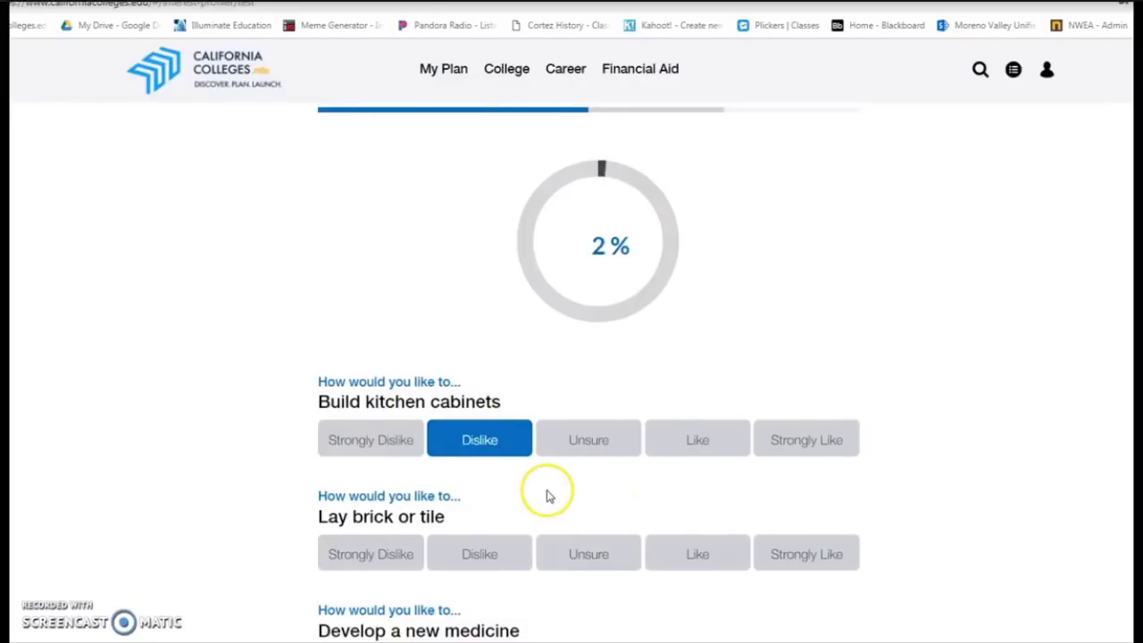
# Rate brick laying Unsure, new medicine and water pollution Like, writing books or plays Strongly Like.
pyautogui.scroll(-2, 547, 493)
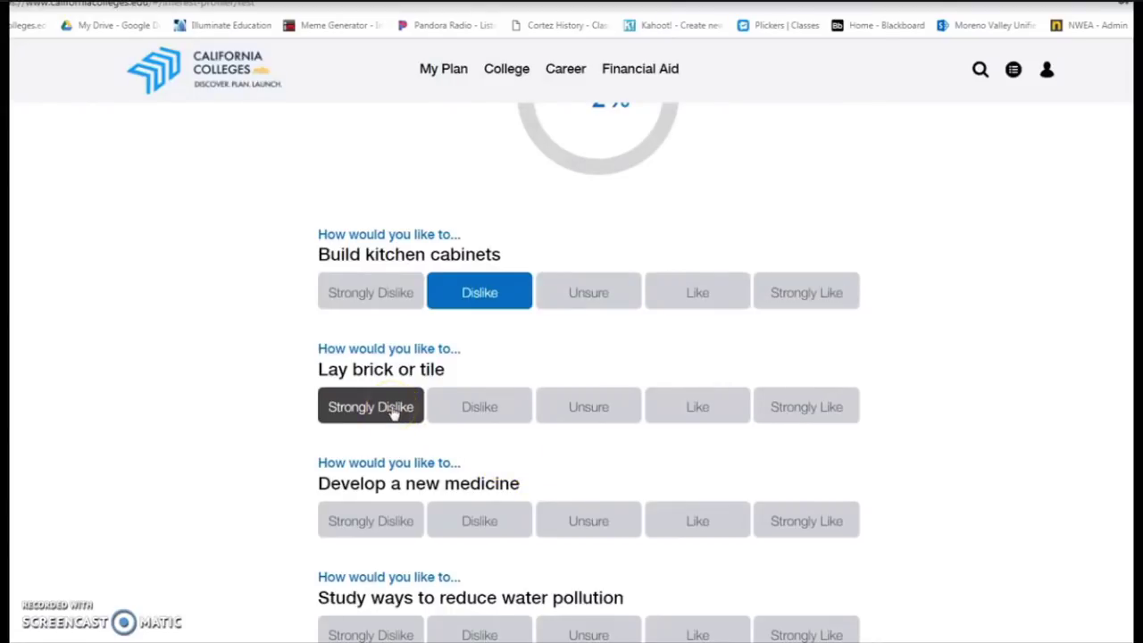
pyautogui.click(587, 413)
pyautogui.scroll(-1, 582, 522)
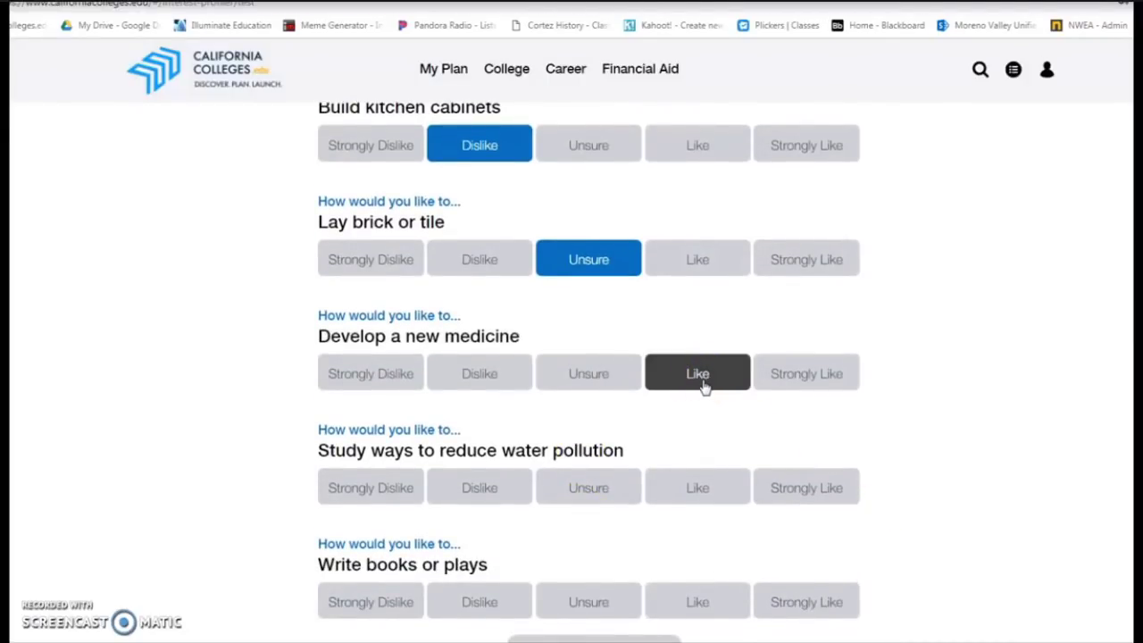
pyautogui.click(705, 385)
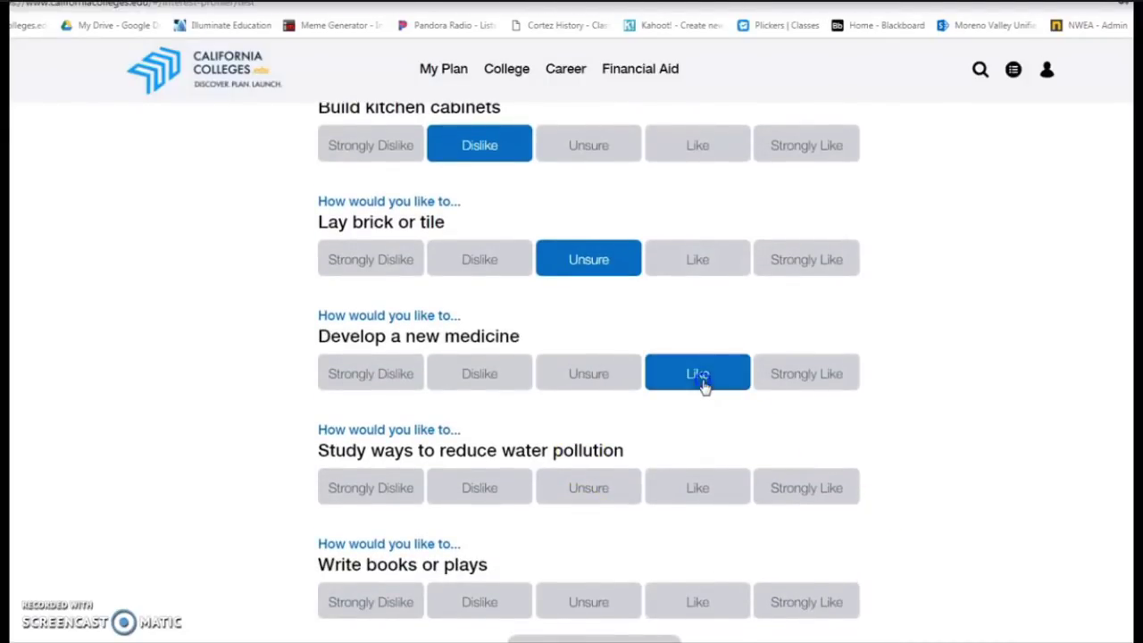
pyautogui.click(700, 493)
pyautogui.scroll(-2, 809, 455)
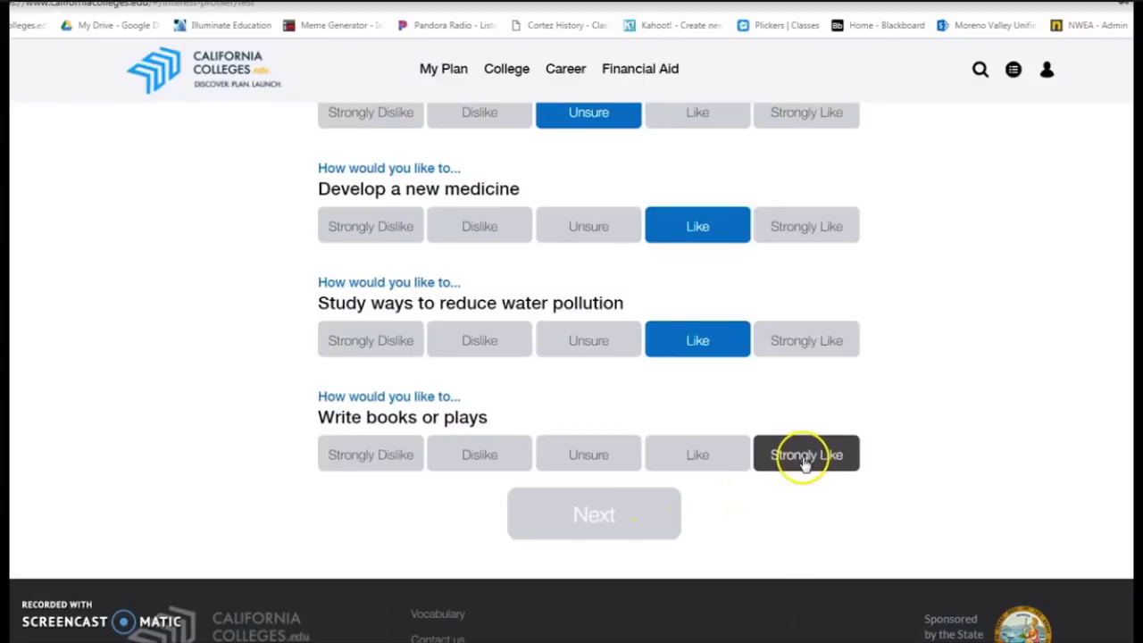
pyautogui.click(804, 460)
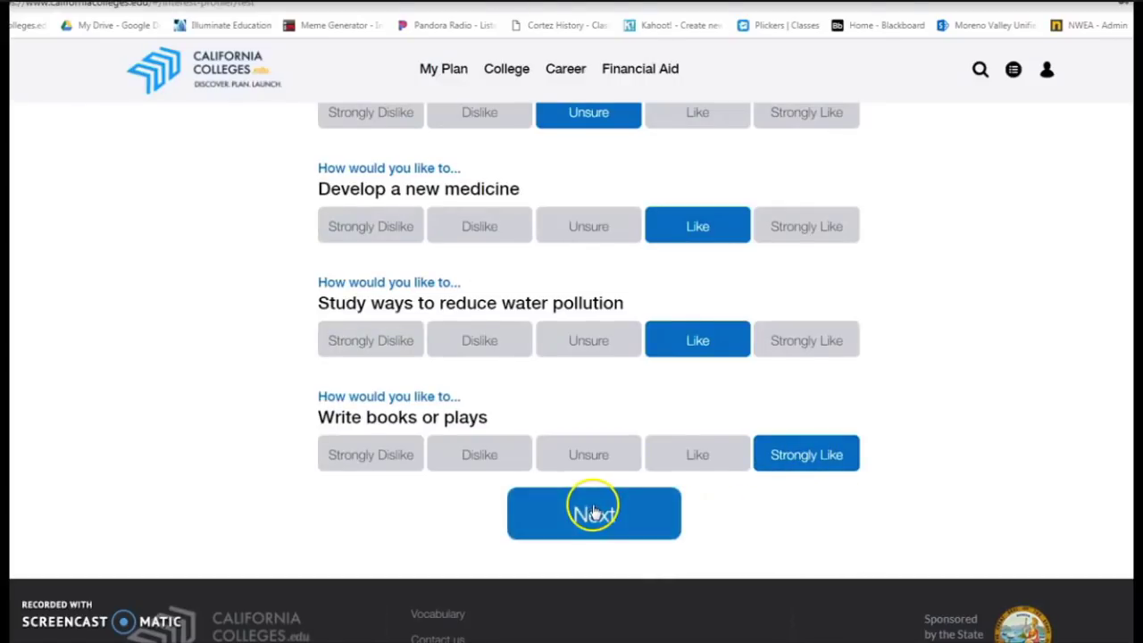
# Advance to the next page of Interest Profiler questions and look over them.
pyautogui.click(606, 532)
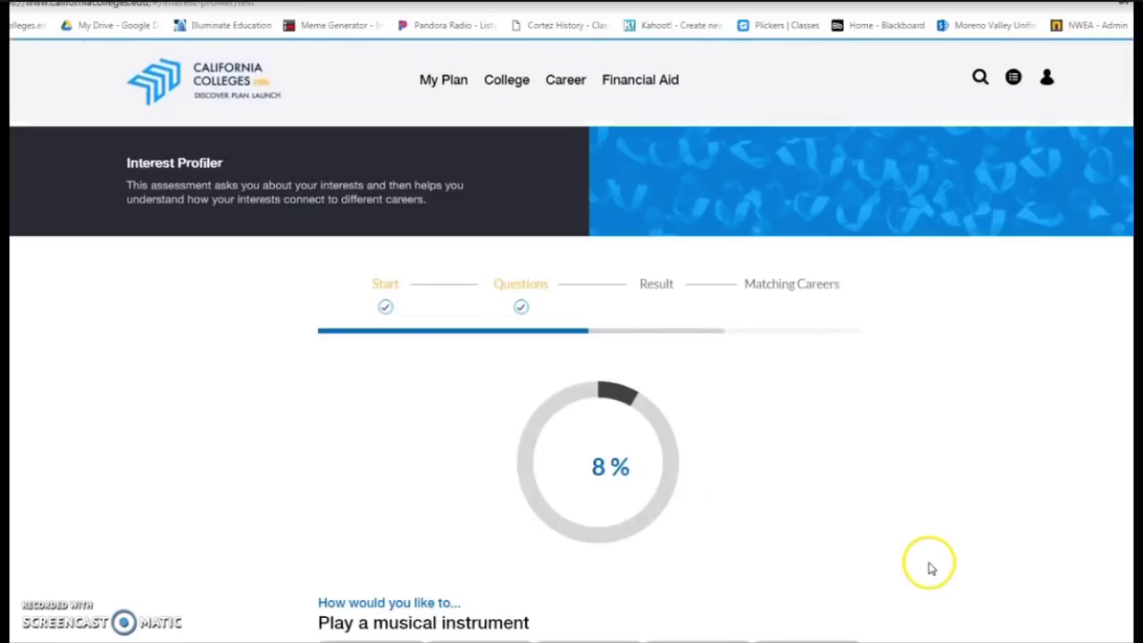
pyautogui.scroll(-3, 617, 492)
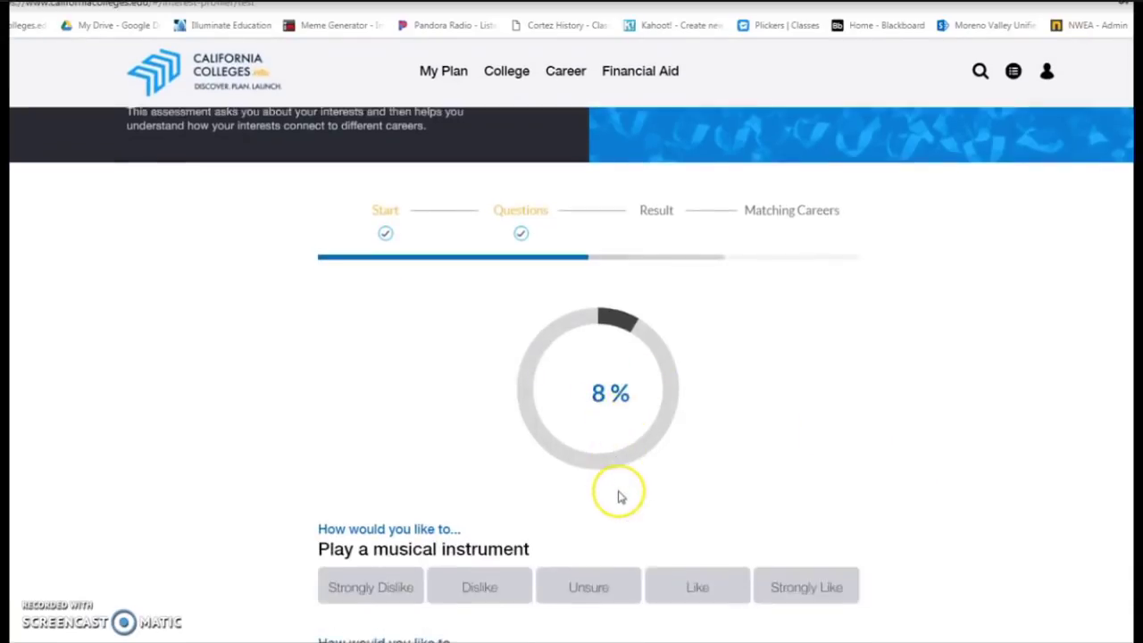
pyautogui.scroll(-5, 623, 498)
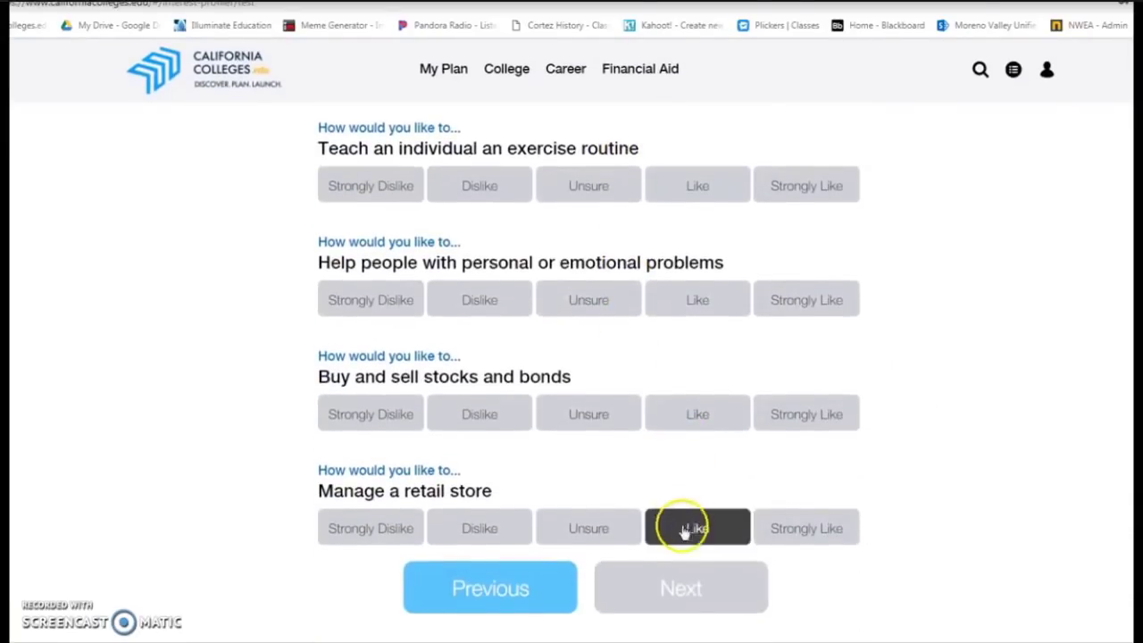
pyautogui.scroll(6, 811, 424)
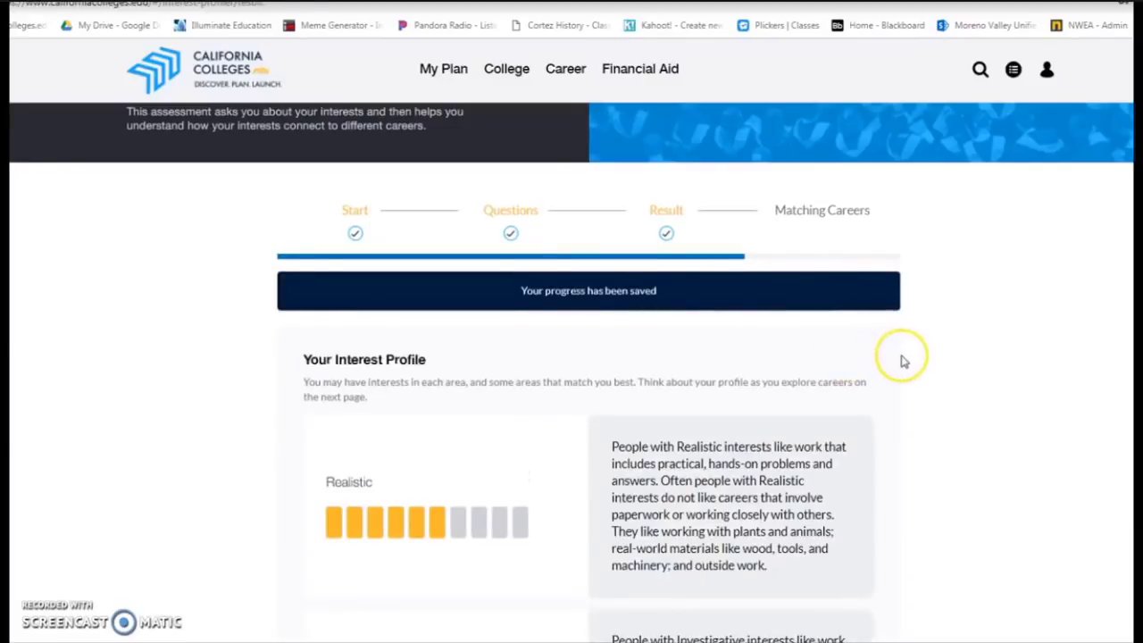
pyautogui.scroll(-1, 902, 360)
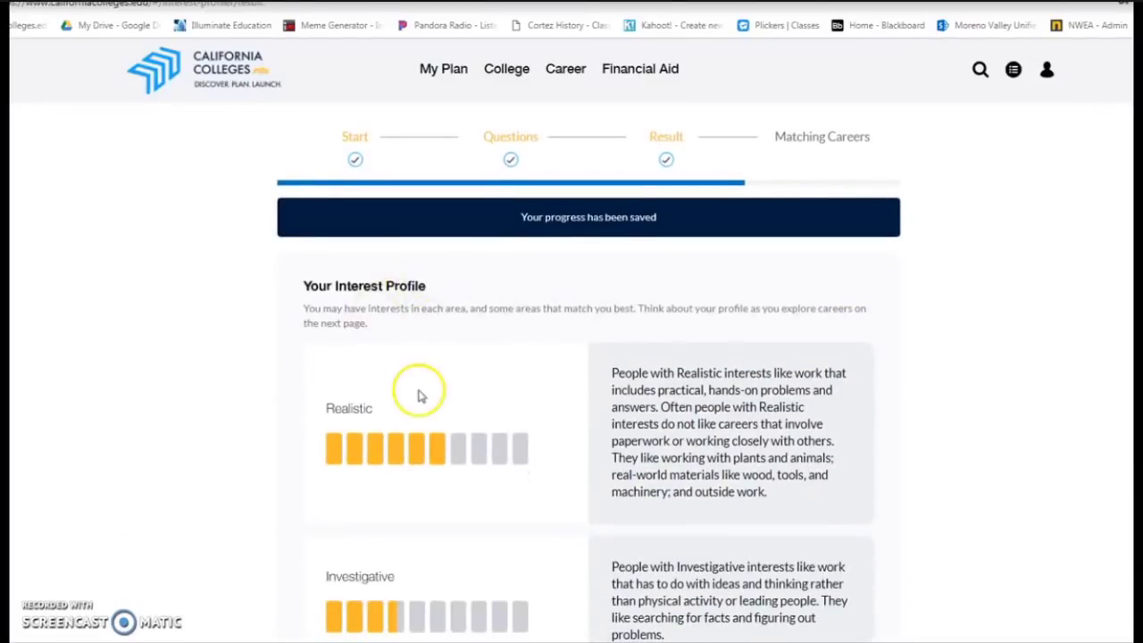
pyautogui.scroll(-2, 464, 310)
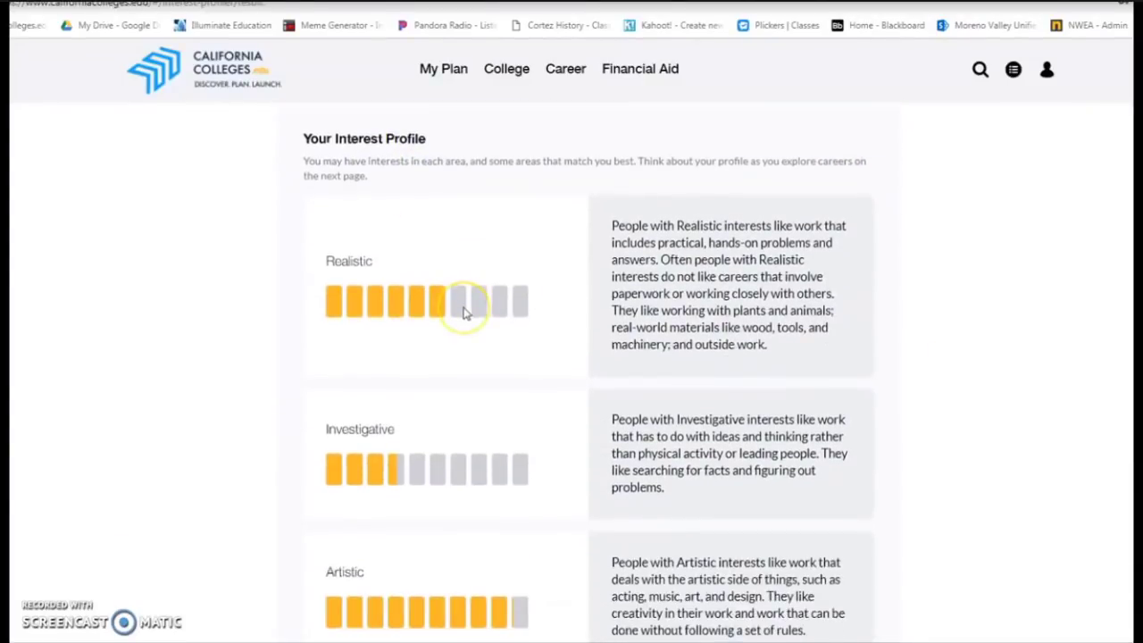
pyautogui.scroll(-1, 473, 312)
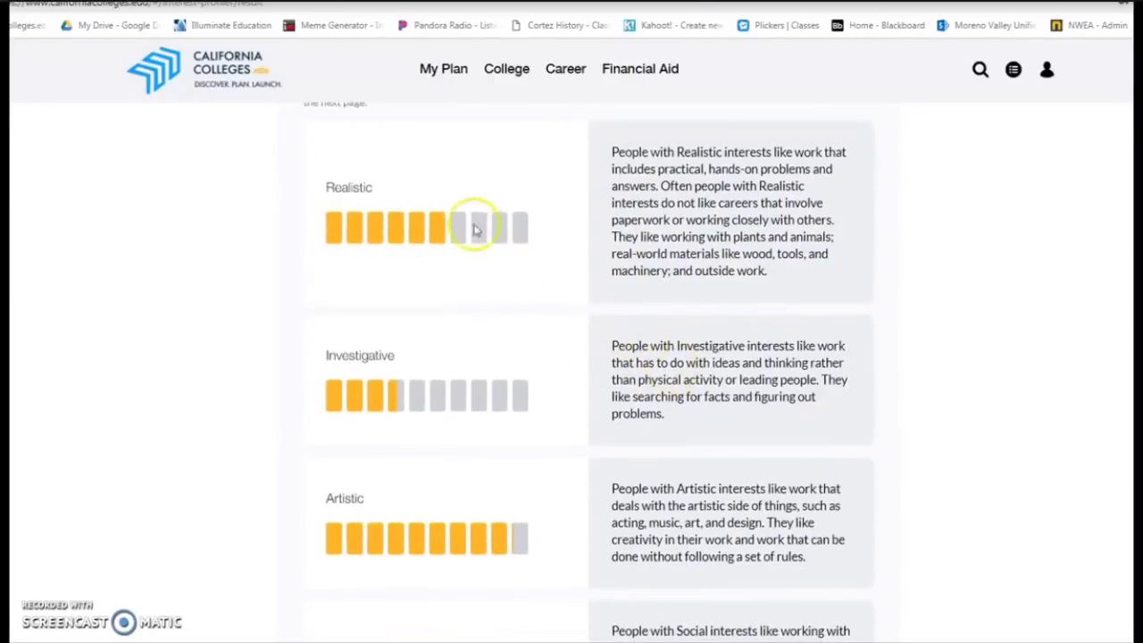
pyautogui.scroll(-1, 658, 301)
pyautogui.scroll(-1, 658, 301)
pyautogui.scroll(1, 709, 339)
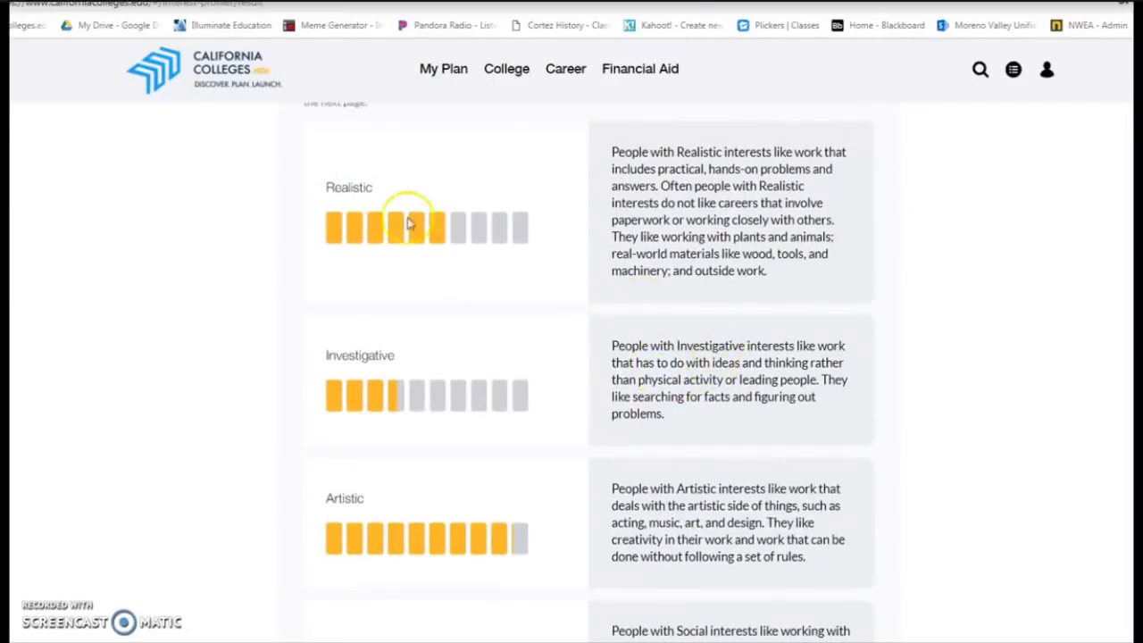
pyautogui.scroll(-2, 370, 349)
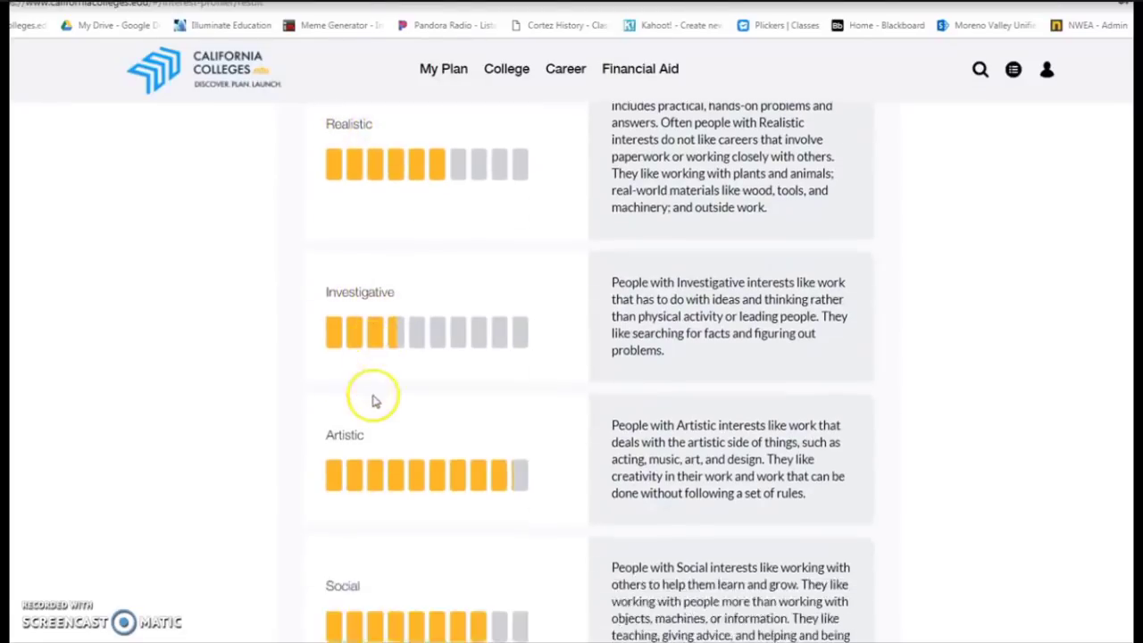
pyautogui.scroll(-3, 403, 372)
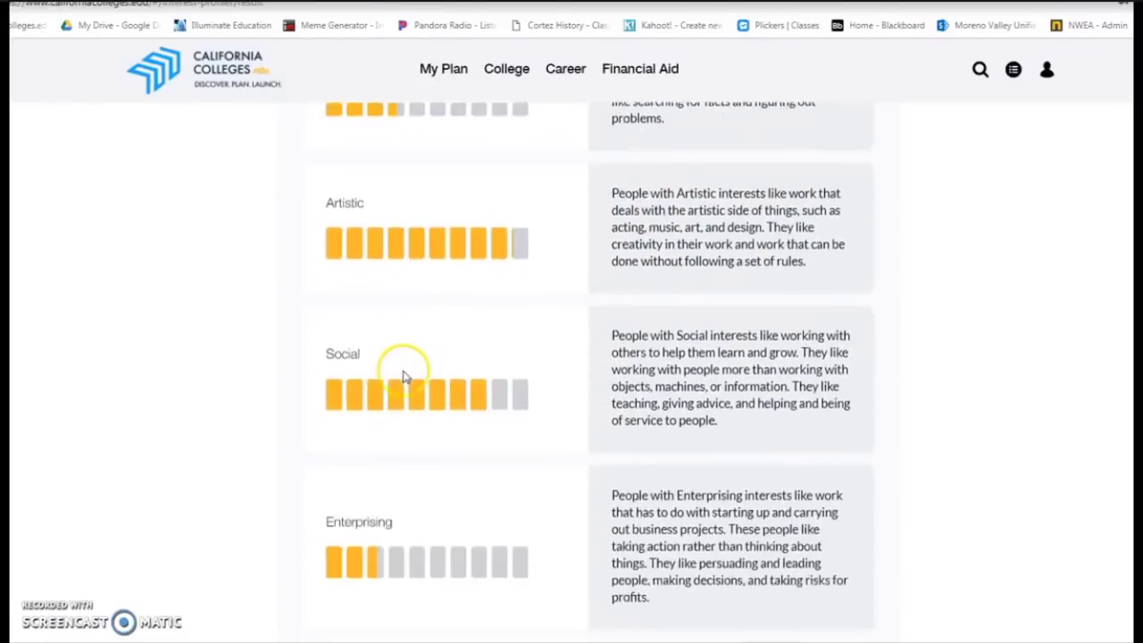
pyautogui.scroll(-2, 393, 455)
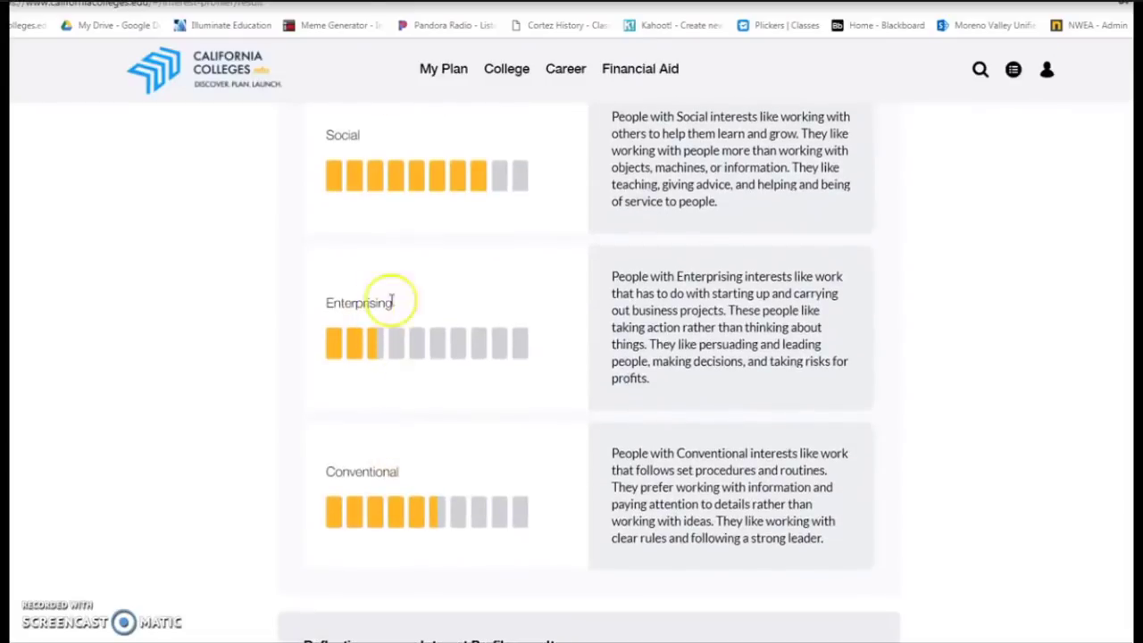
pyautogui.scroll(-5, 522, 424)
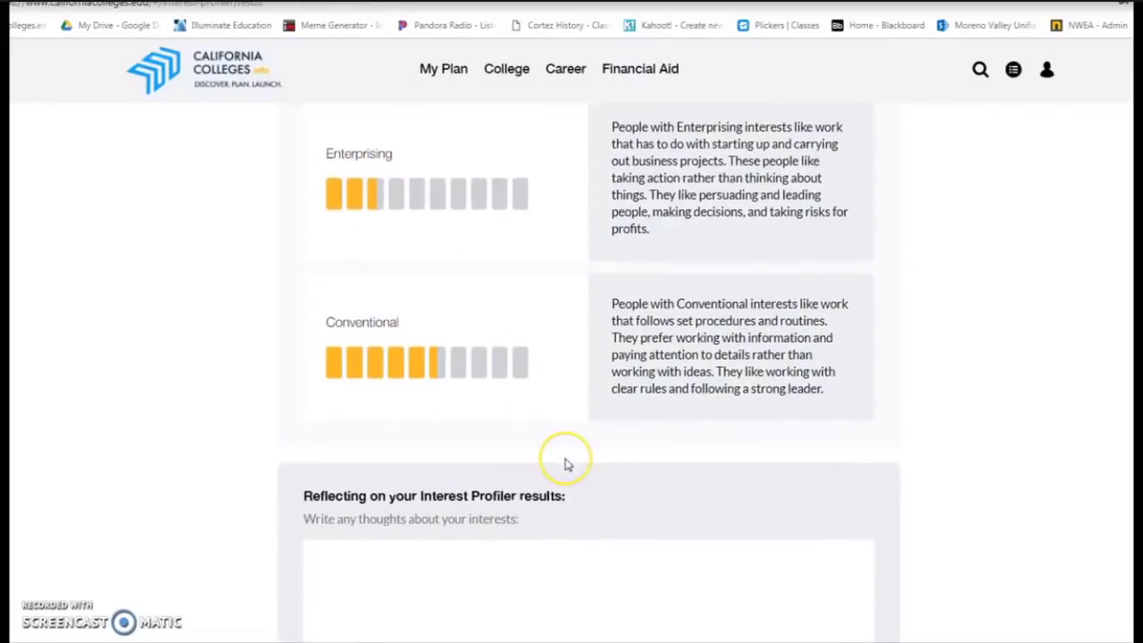
pyautogui.scroll(-1, 565, 465)
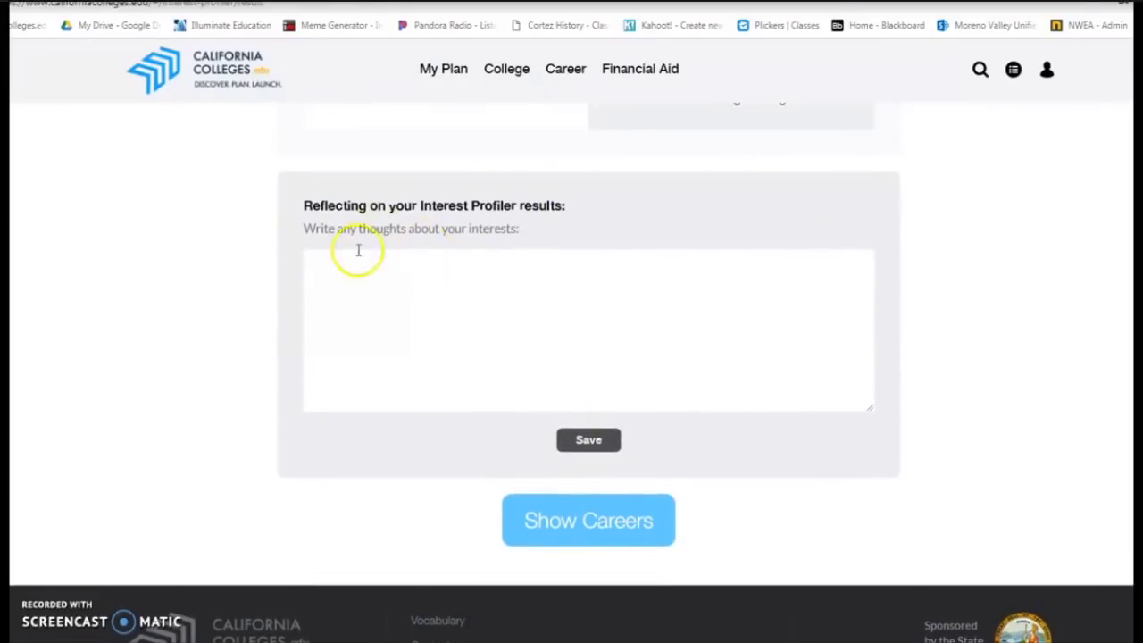
# Write the reflection 'I like that I am artistic!' under the results and save it.
pyautogui.click(398, 345)
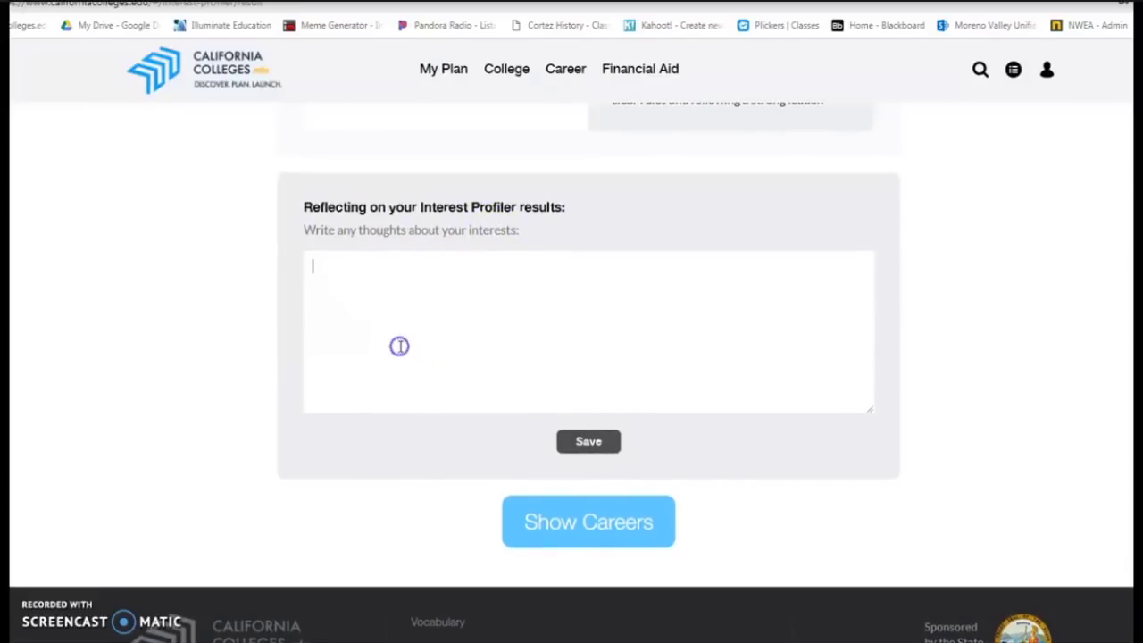
pyautogui.write('I')
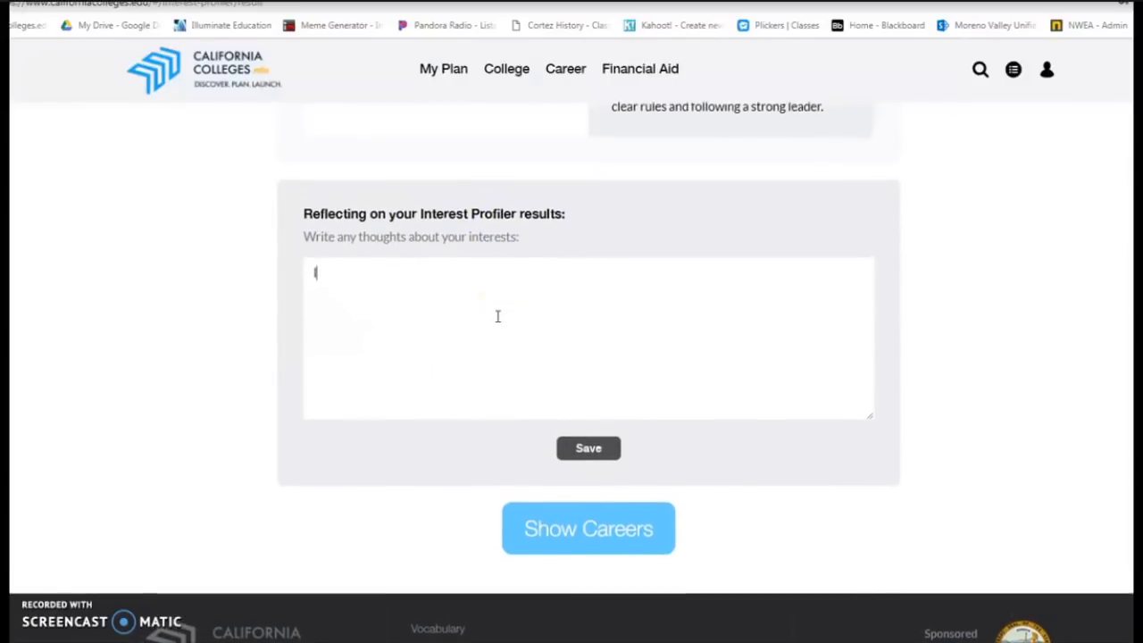
pyautogui.write(' like that I am')
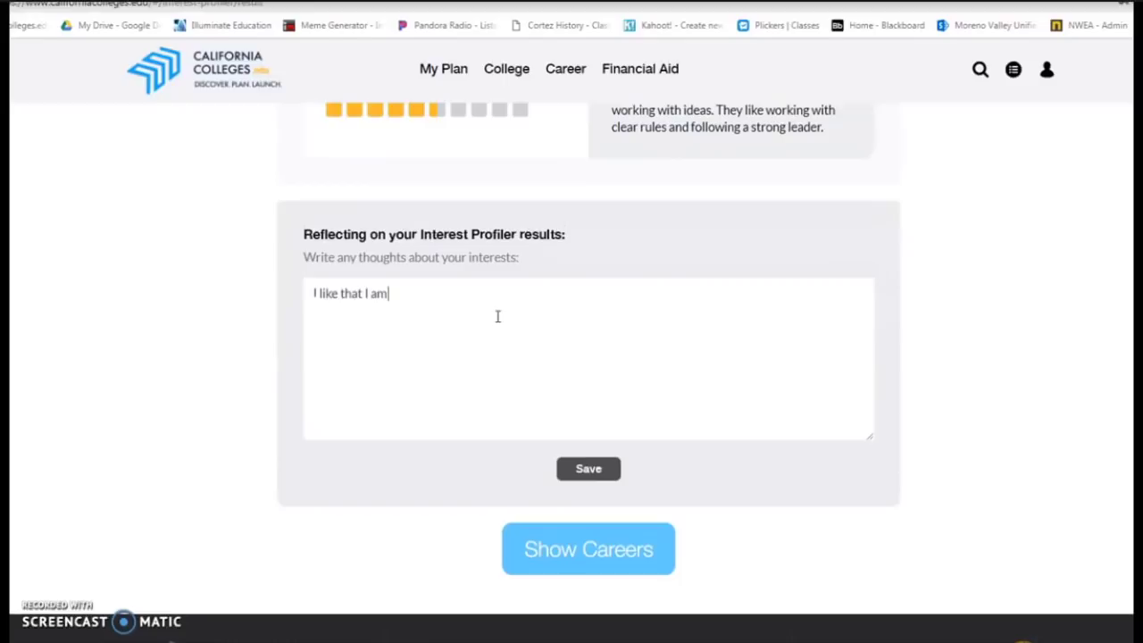
pyautogui.write(' artist')
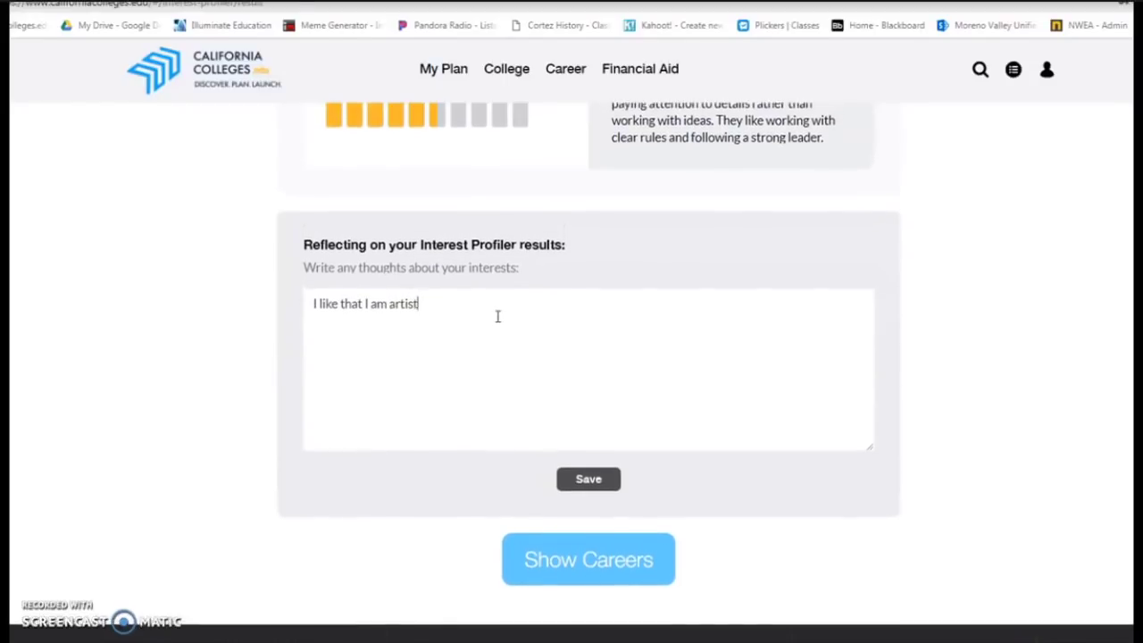
pyautogui.write('ic!')
pyautogui.click(576, 481)
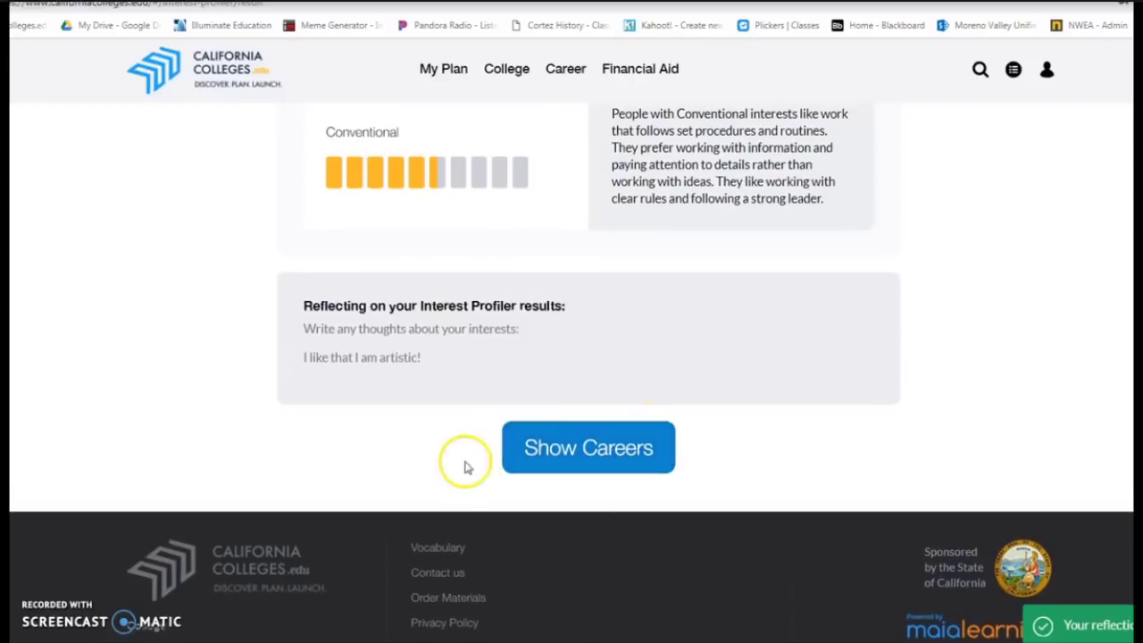
# Show the careers matching the Interest Profile and look through the table.
pyautogui.click(585, 455)
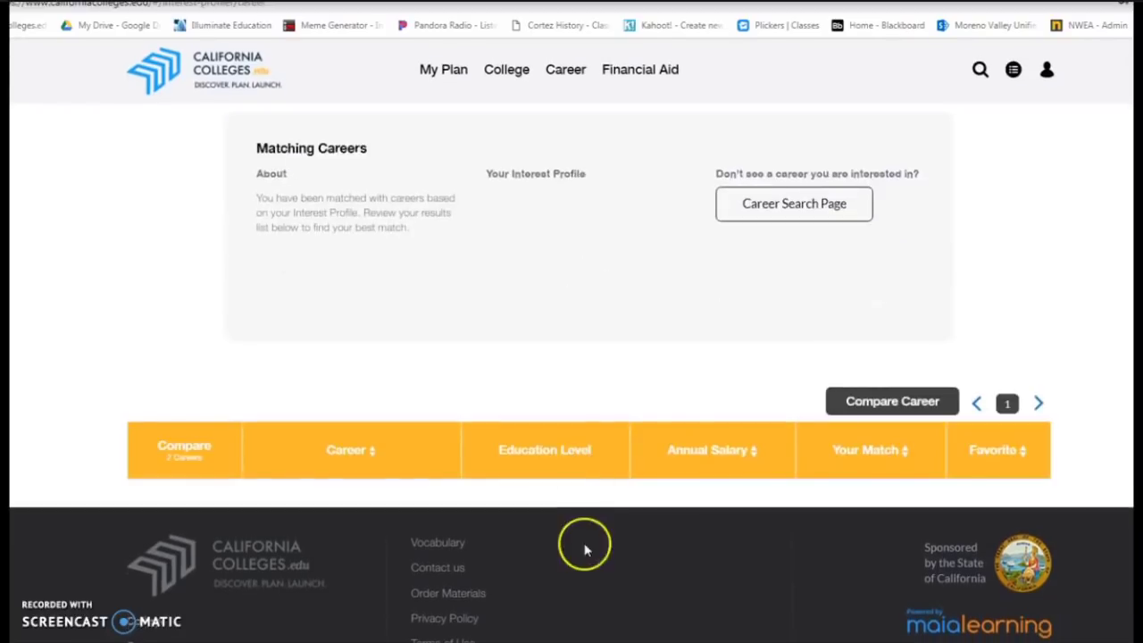
pyautogui.scroll(-5, 678, 464)
pyautogui.scroll(5, 705, 438)
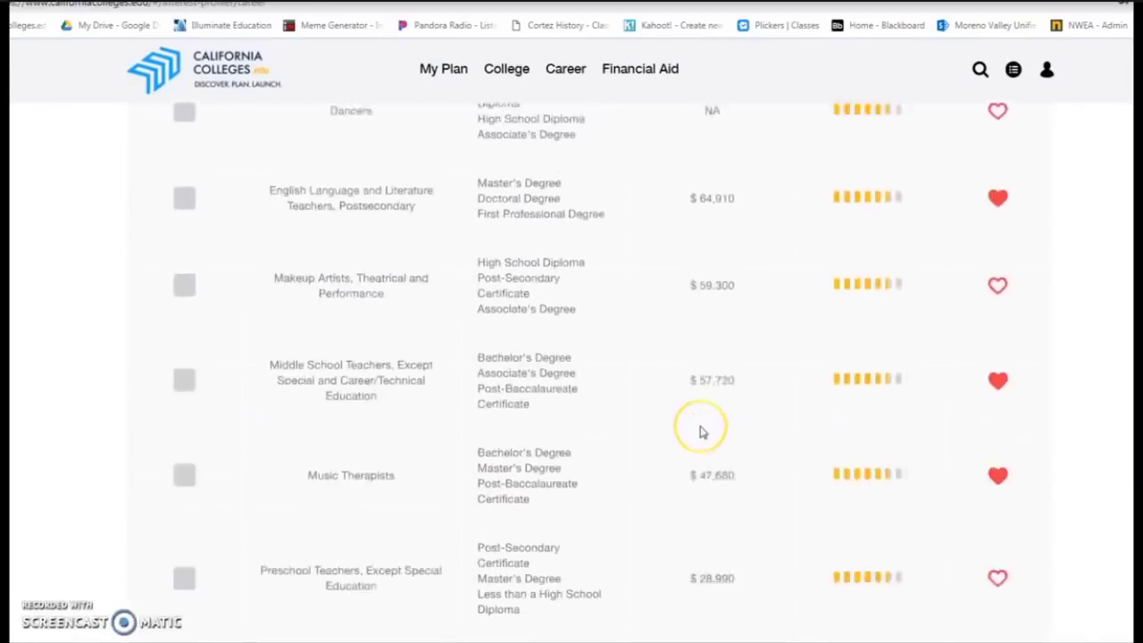
pyautogui.scroll(5, 701, 432)
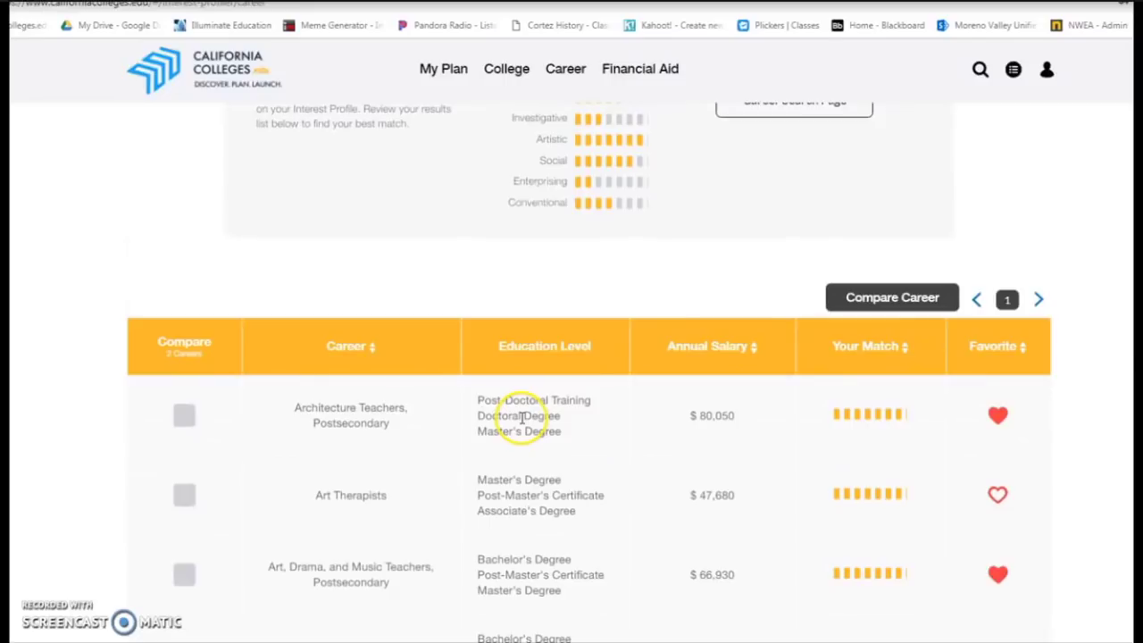
pyautogui.scroll(3, 523, 418)
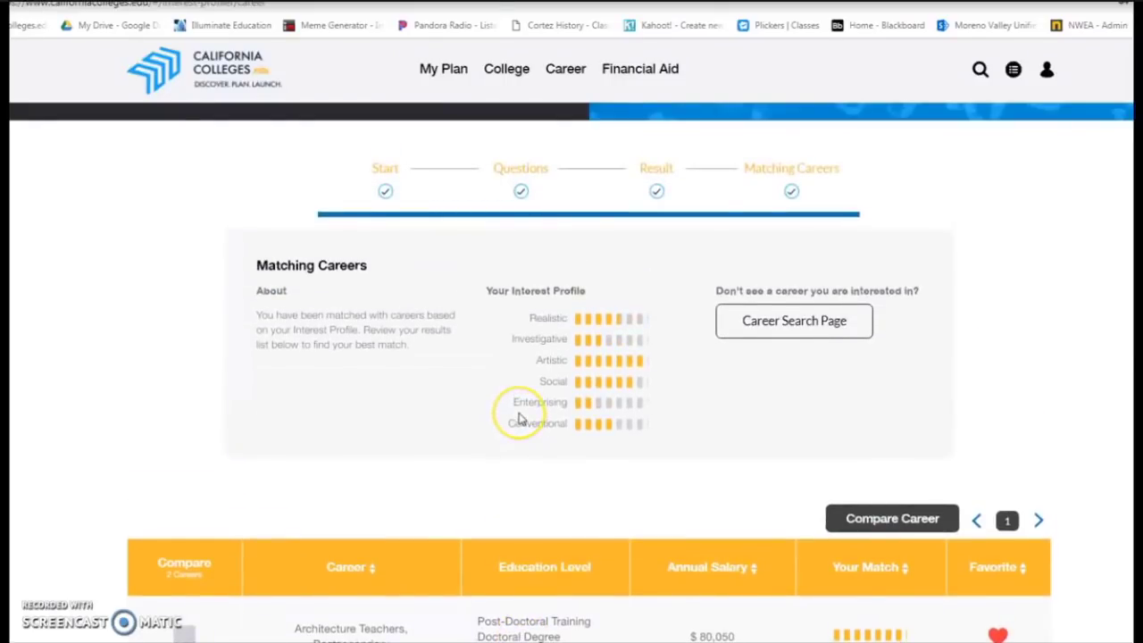
pyautogui.scroll(-1, 520, 419)
pyautogui.scroll(-2, 462, 488)
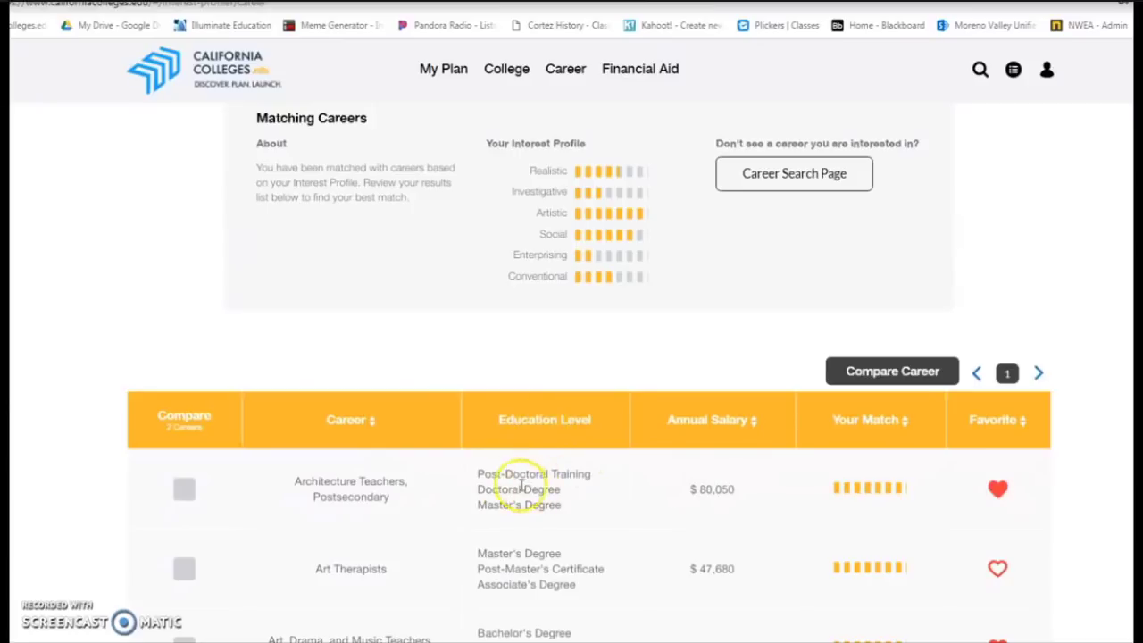
# Mark Art Therapists as a favorite career in the Matching Careers table.
pyautogui.moveTo(479, 474); pyautogui.dragTo(541, 474)
pyautogui.click(688, 495)
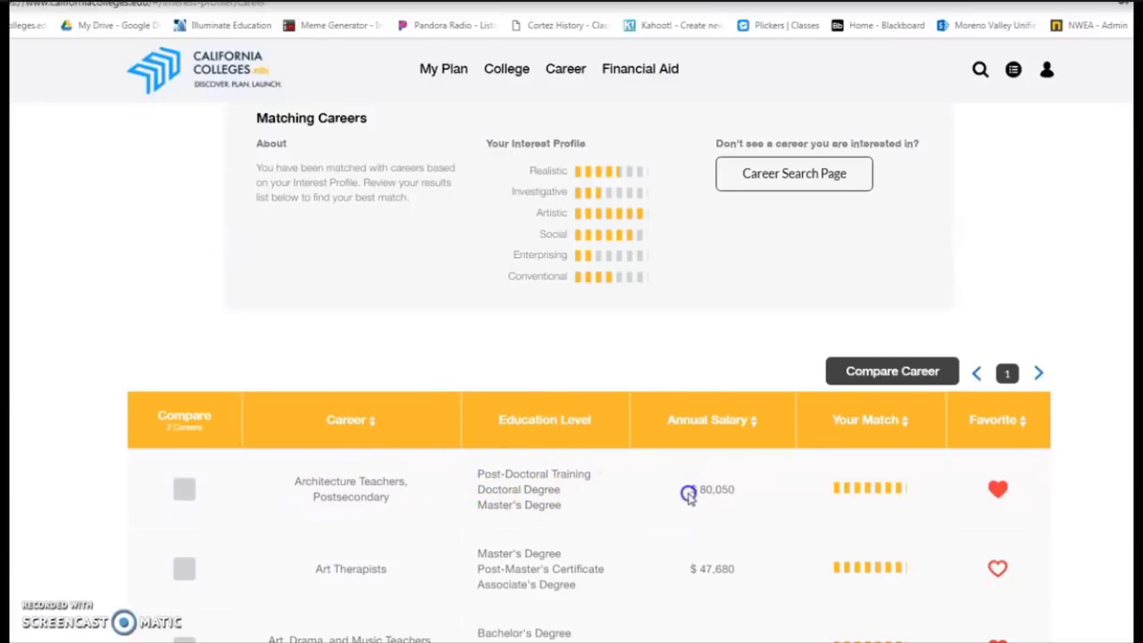
pyautogui.moveTo(702, 492); pyautogui.dragTo(729, 493)
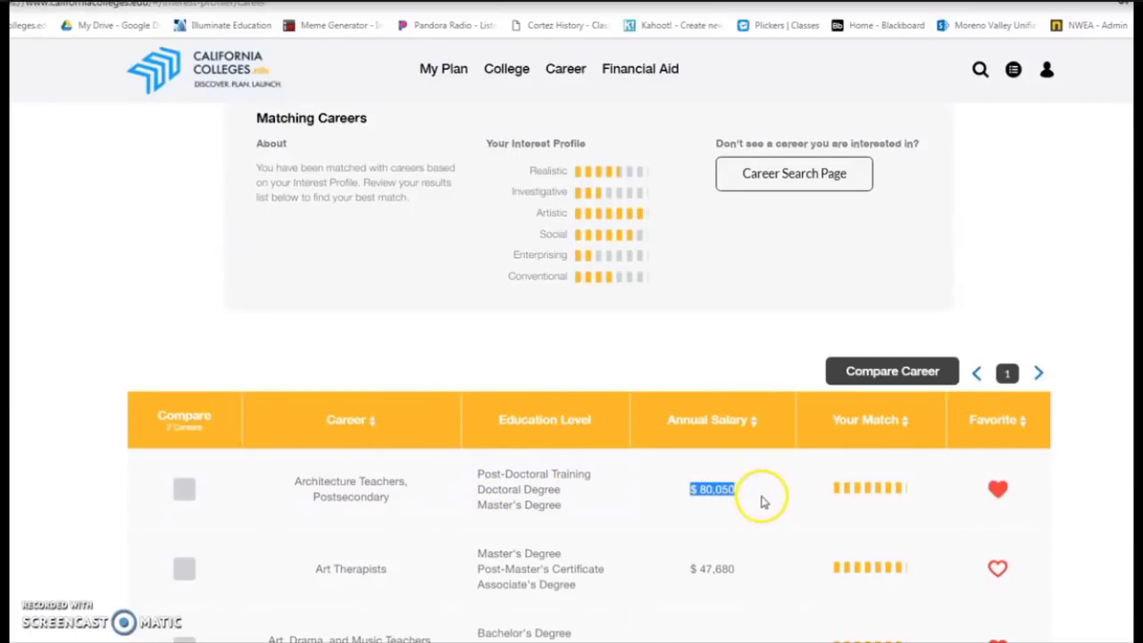
pyautogui.click(741, 496)
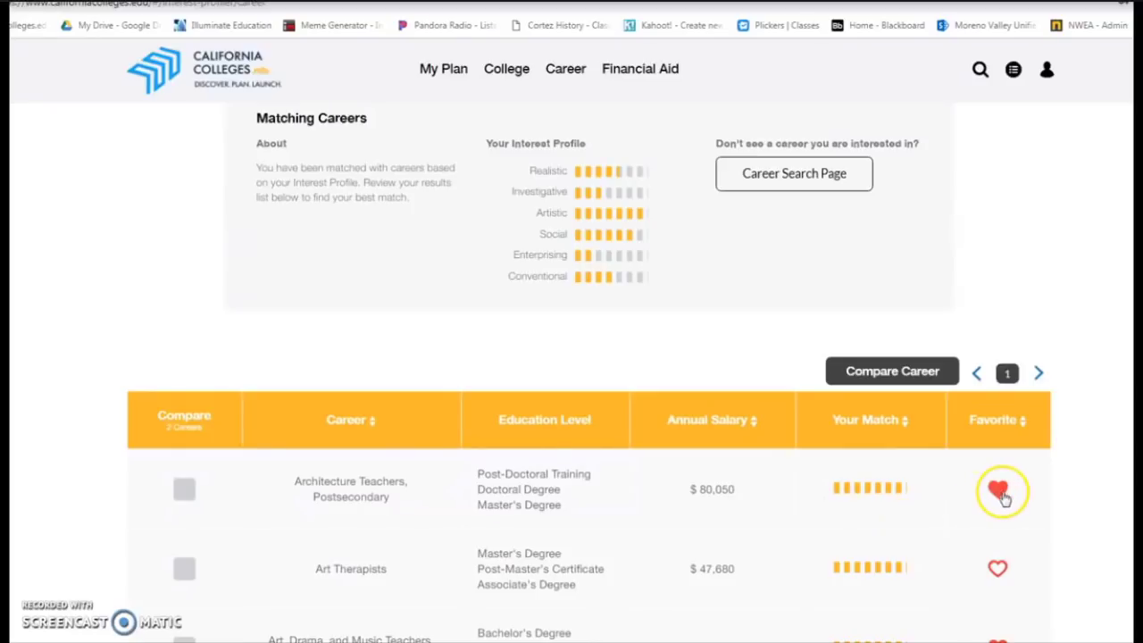
pyautogui.scroll(-1, 408, 446)
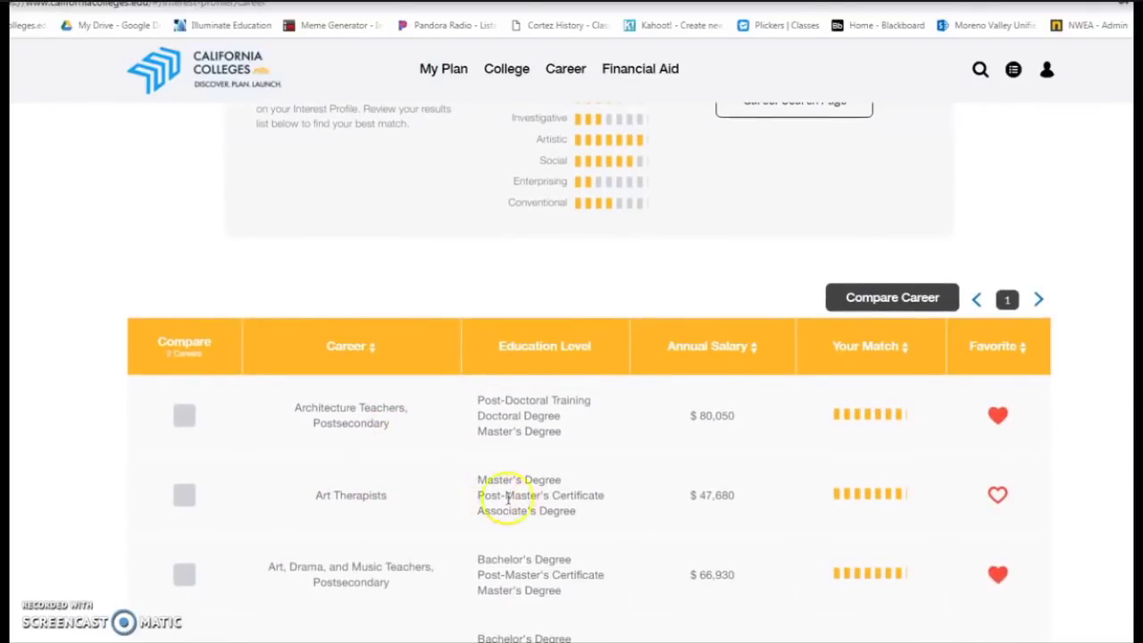
pyautogui.click(997, 497)
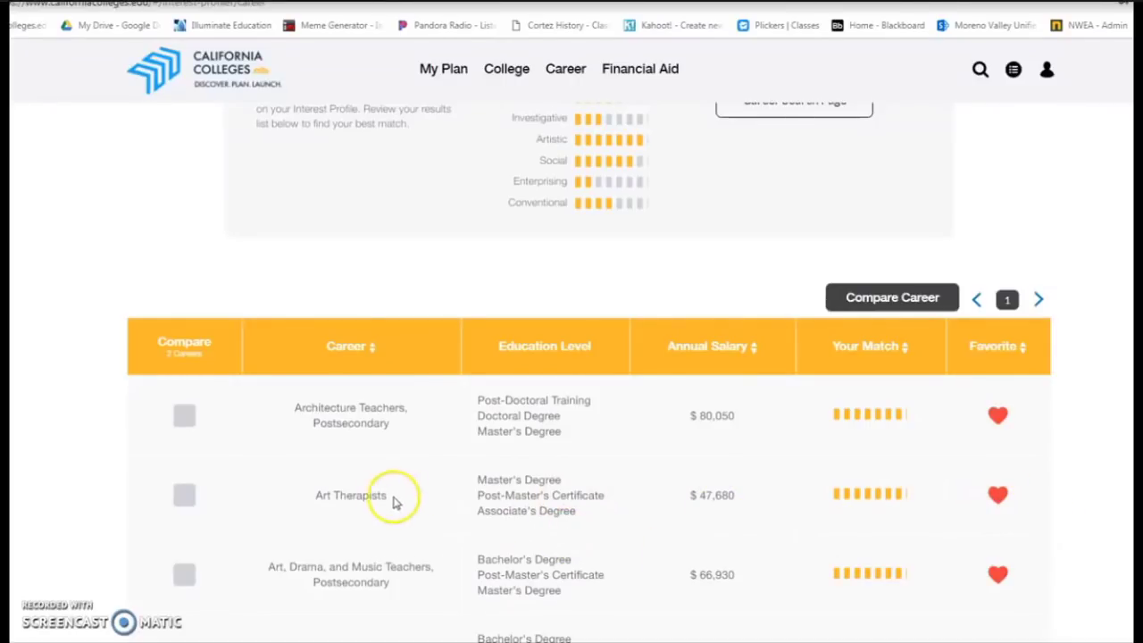
# Open the Art Therapists career details page and look it over.
pyautogui.click(348, 497)
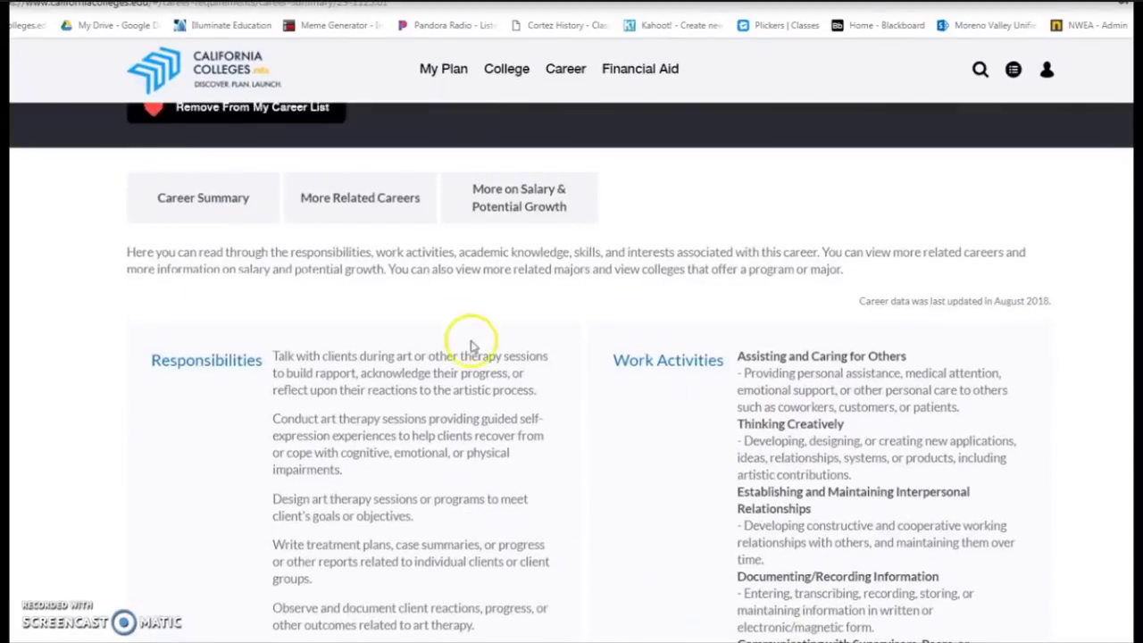
pyautogui.scroll(-1, 500, 344)
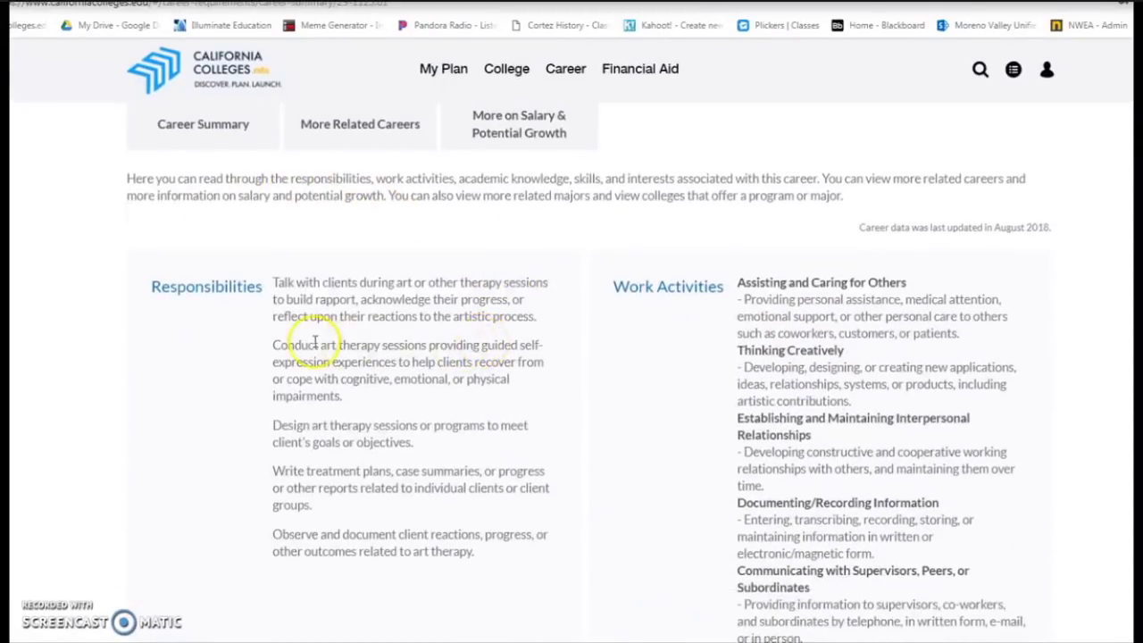
pyautogui.scroll(-2, 732, 340)
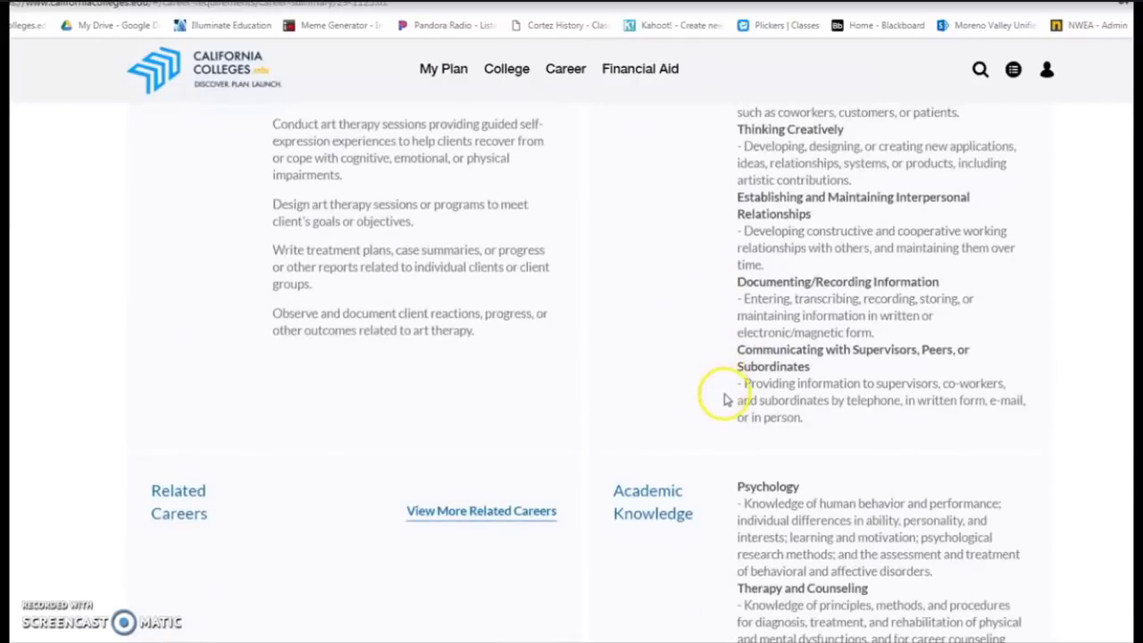
pyautogui.scroll(1, 727, 399)
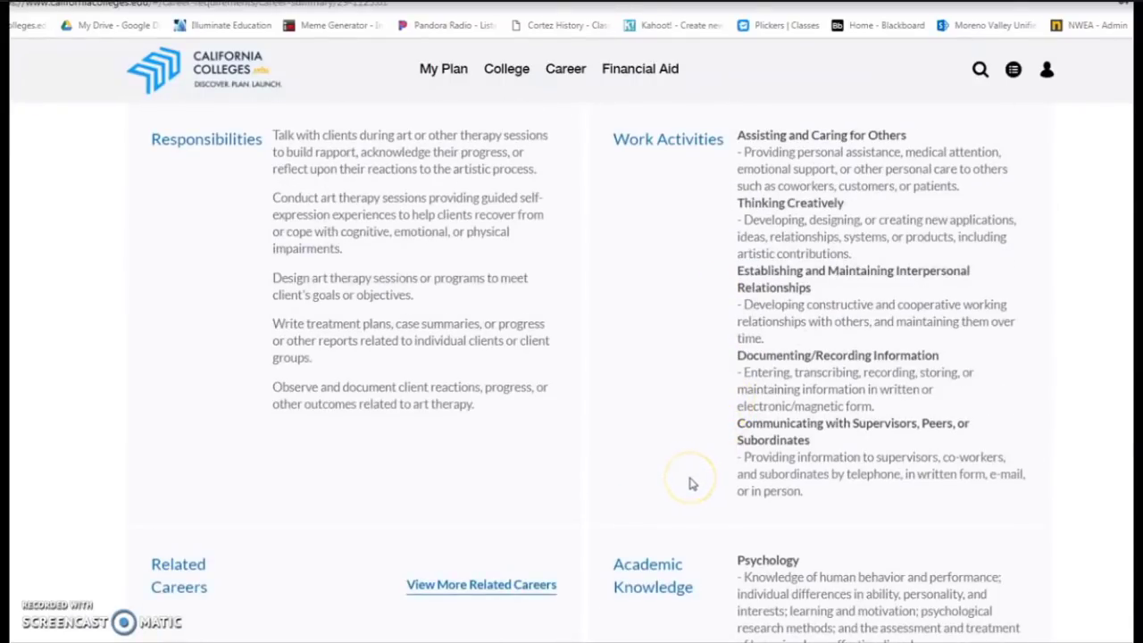
pyautogui.scroll(3, 689, 482)
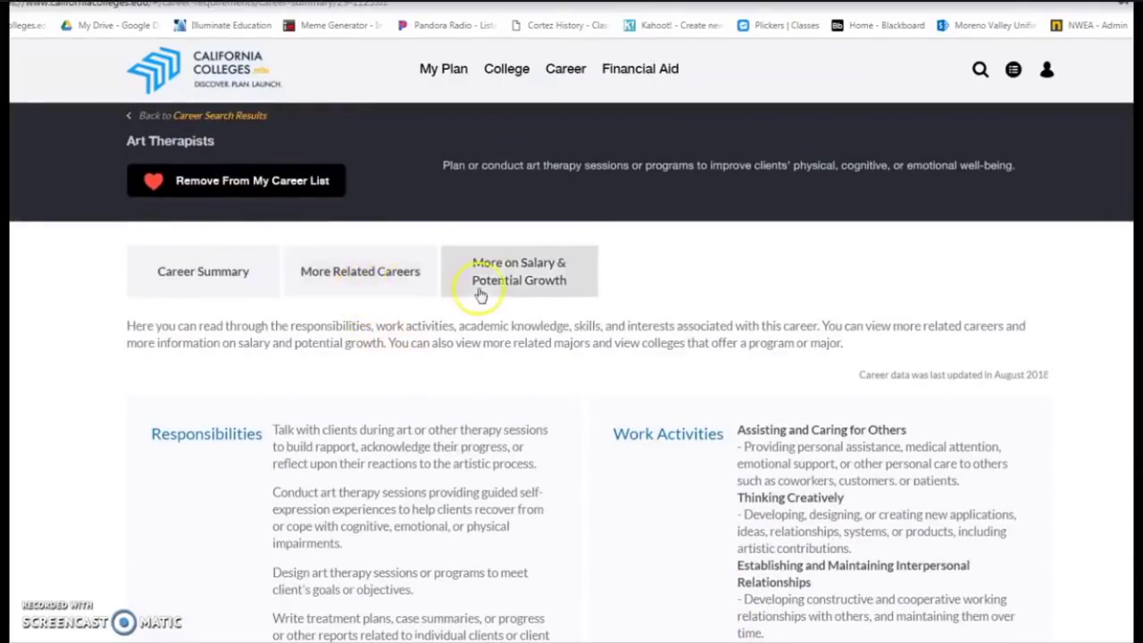
# Review Art Therapists salary and growth details, including the $47,680 median and state map.
pyautogui.click(506, 283)
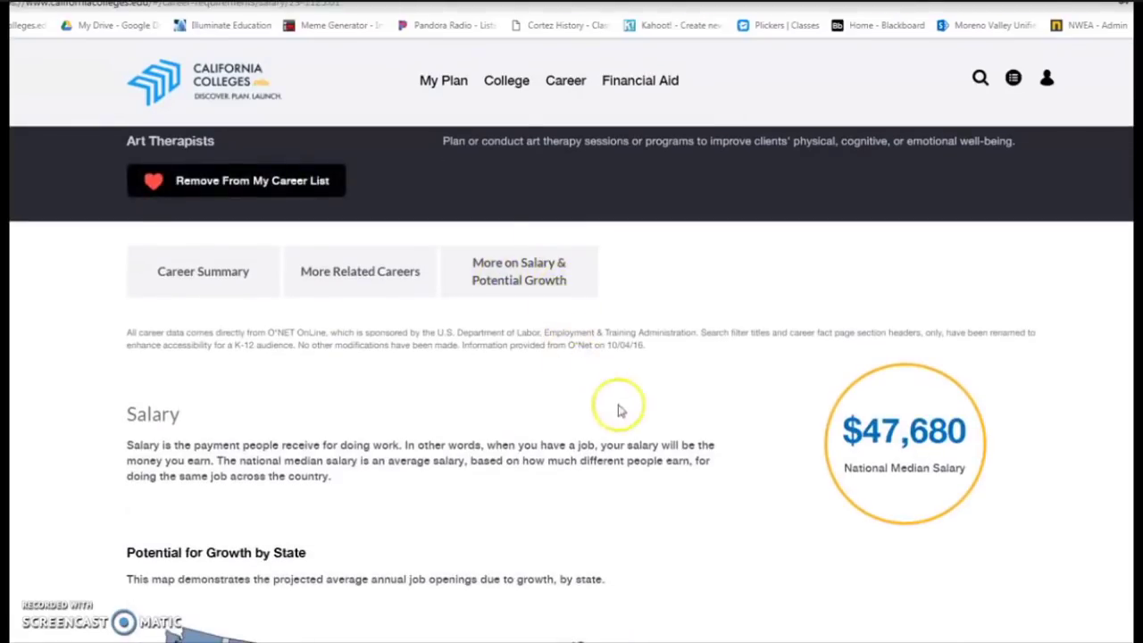
pyautogui.scroll(-3, 666, 444)
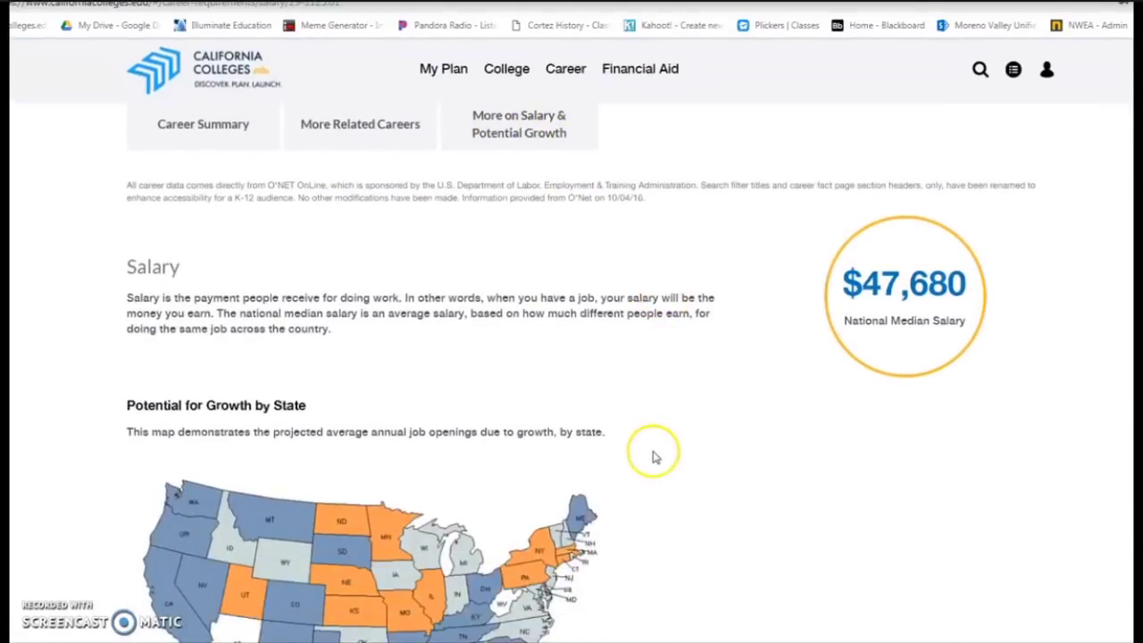
pyautogui.scroll(-1, 650, 434)
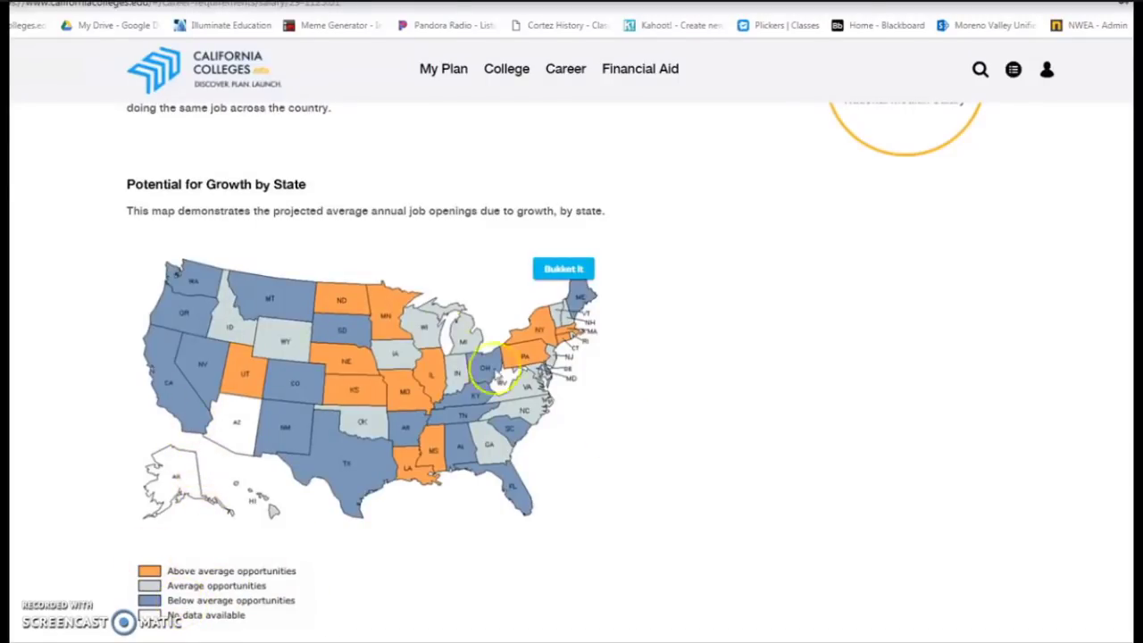
pyautogui.scroll(4, 935, 499)
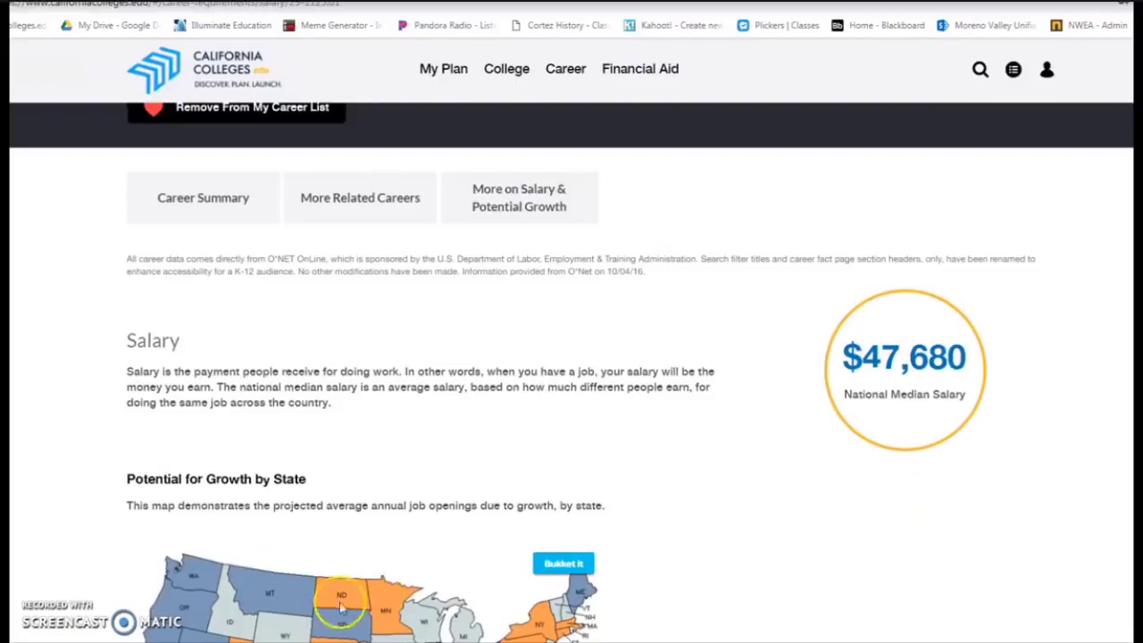
pyautogui.scroll(2, 268, 459)
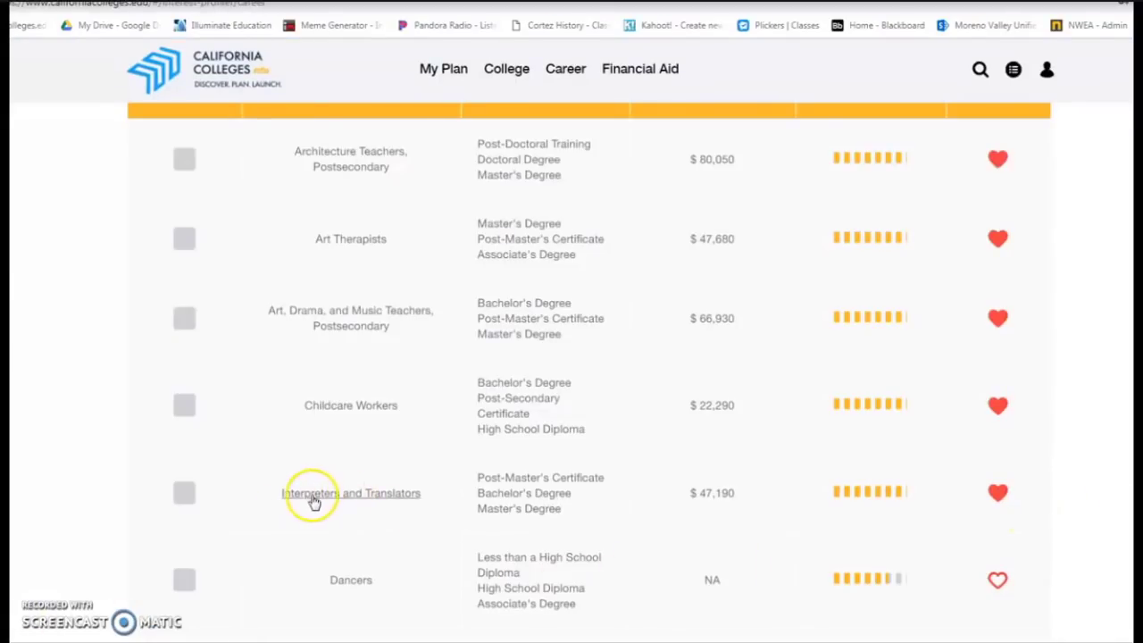
# Favorite Dancers in the Matching Careers table and review the Art Therapists education levels.
pyautogui.click(996, 585)
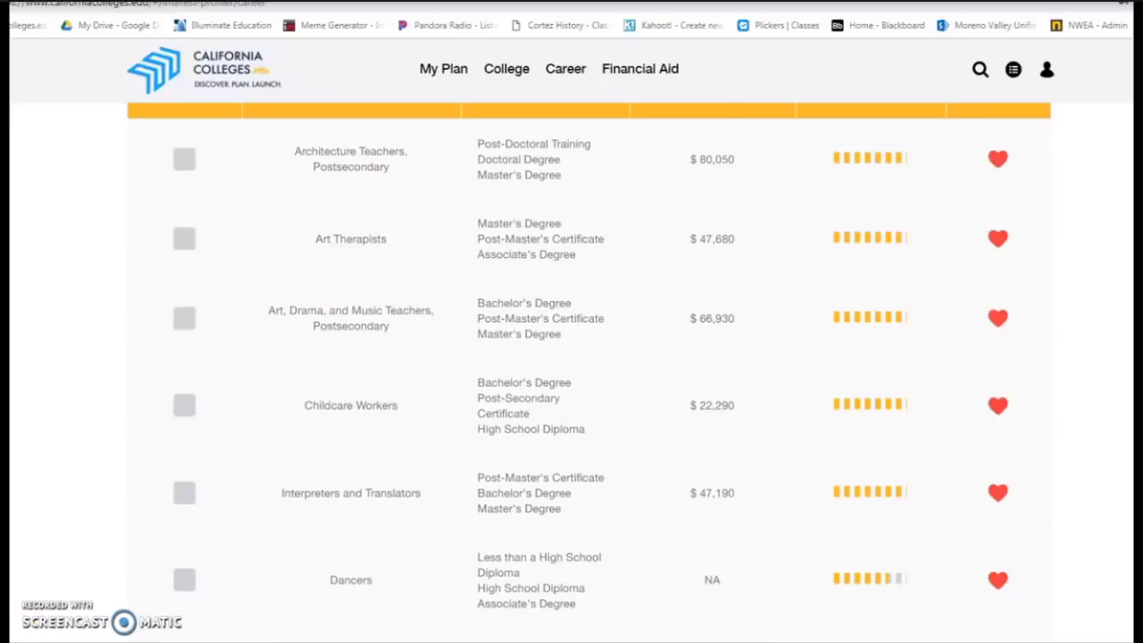
pyautogui.scroll(2, 354, 451)
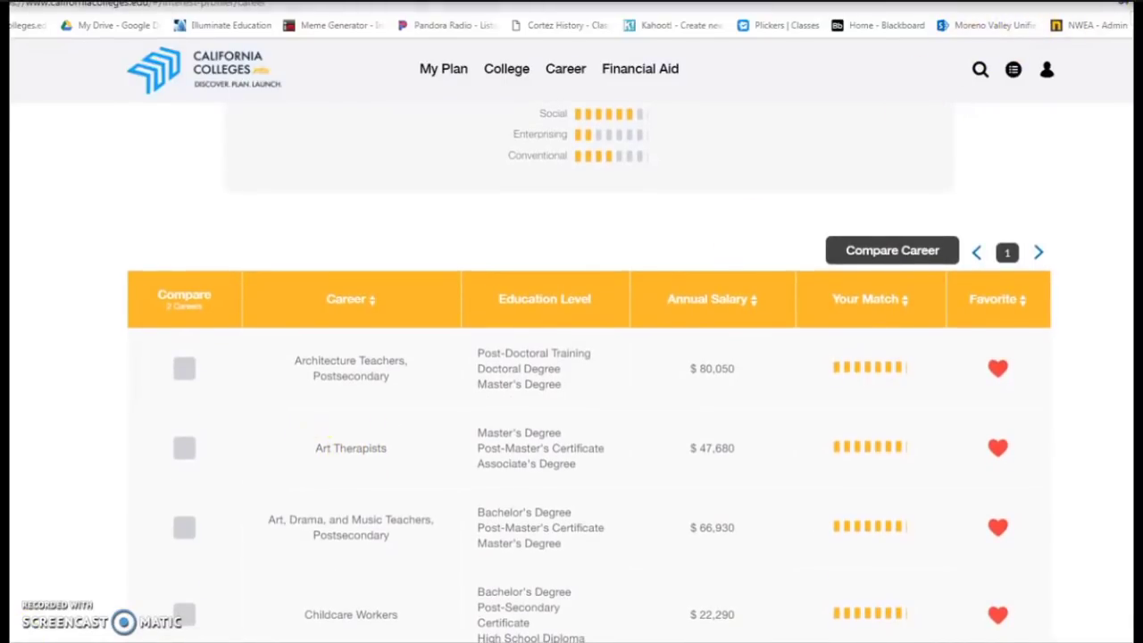
pyautogui.moveTo(301, 455); pyautogui.dragTo(411, 465)
pyautogui.click(397, 469)
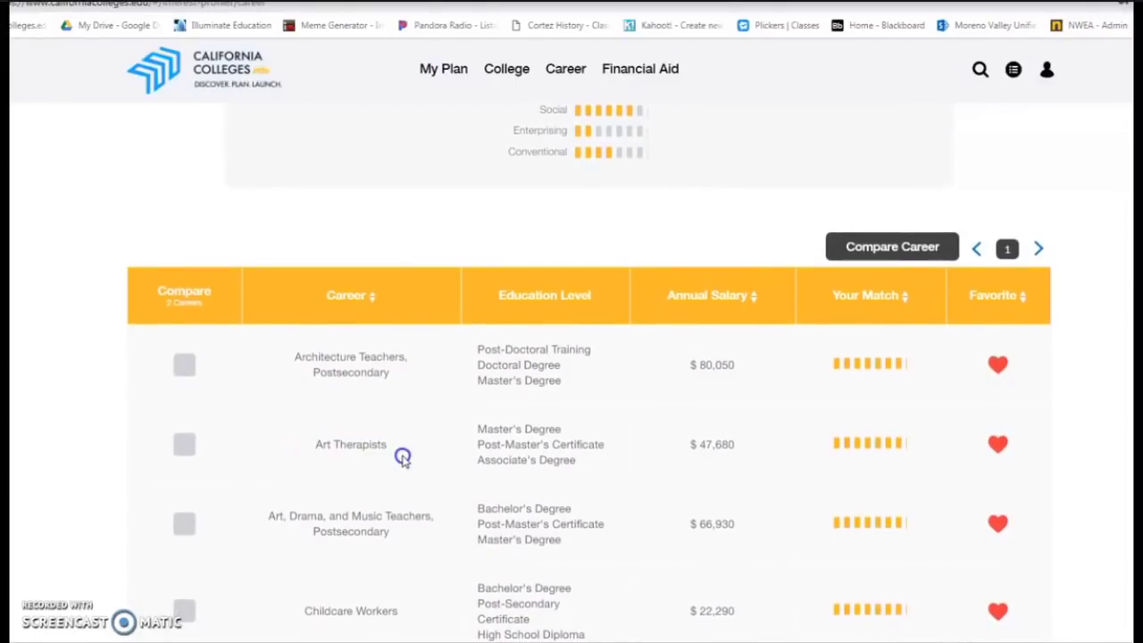
pyautogui.scroll(2, 447, 442)
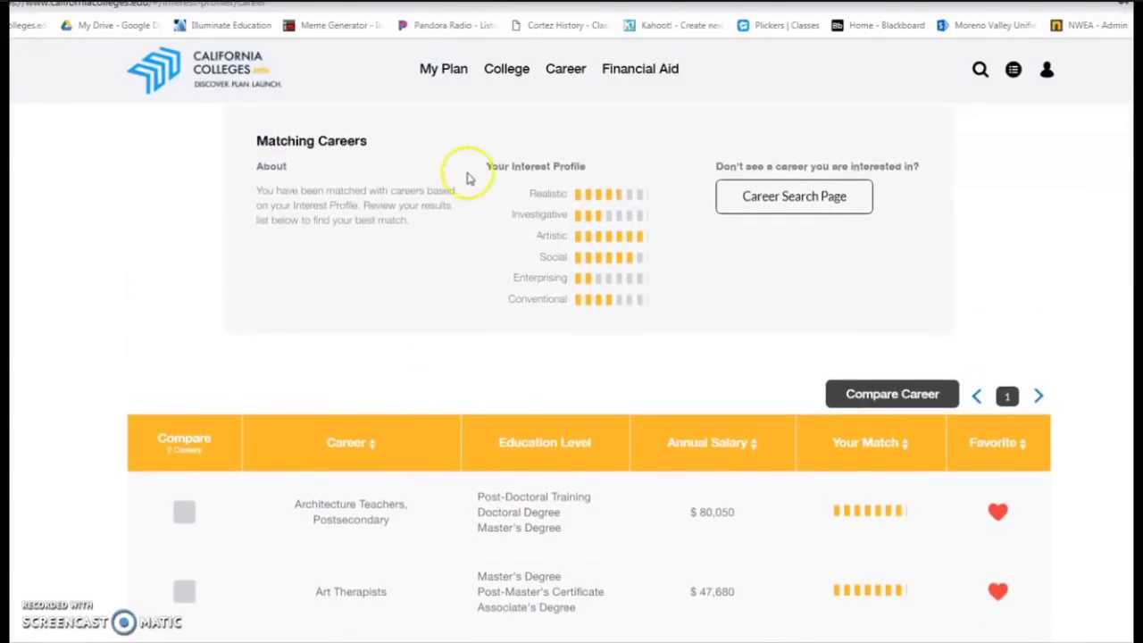
pyautogui.moveTo(469, 576); pyautogui.dragTo(598, 610)
pyautogui.click(452, 599)
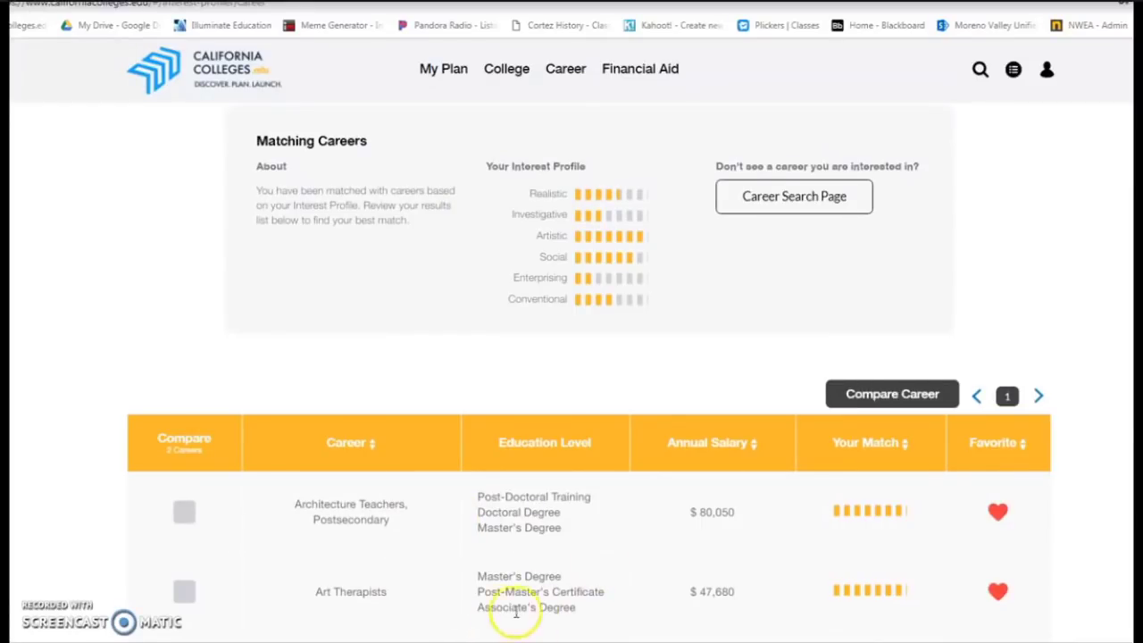
pyautogui.moveTo(498, 79)
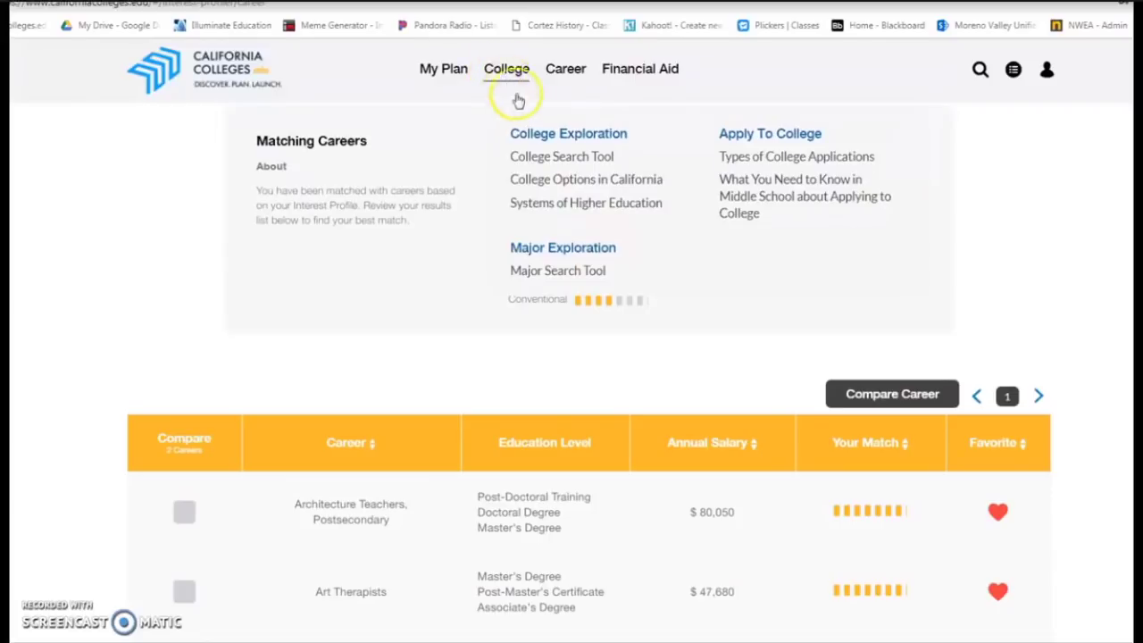
# Search the College Search Tool for 'art therapy' colleges.
pyautogui.click(539, 159)
pyautogui.scroll(2, 408, 309)
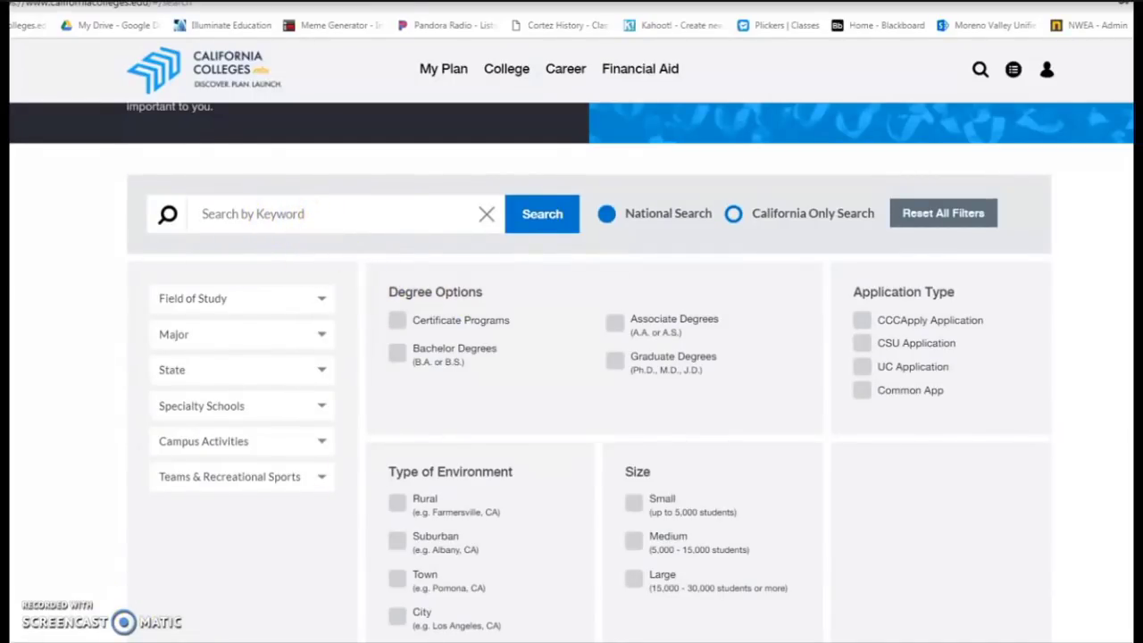
pyautogui.click(228, 216)
pyautogui.write('art therapy')
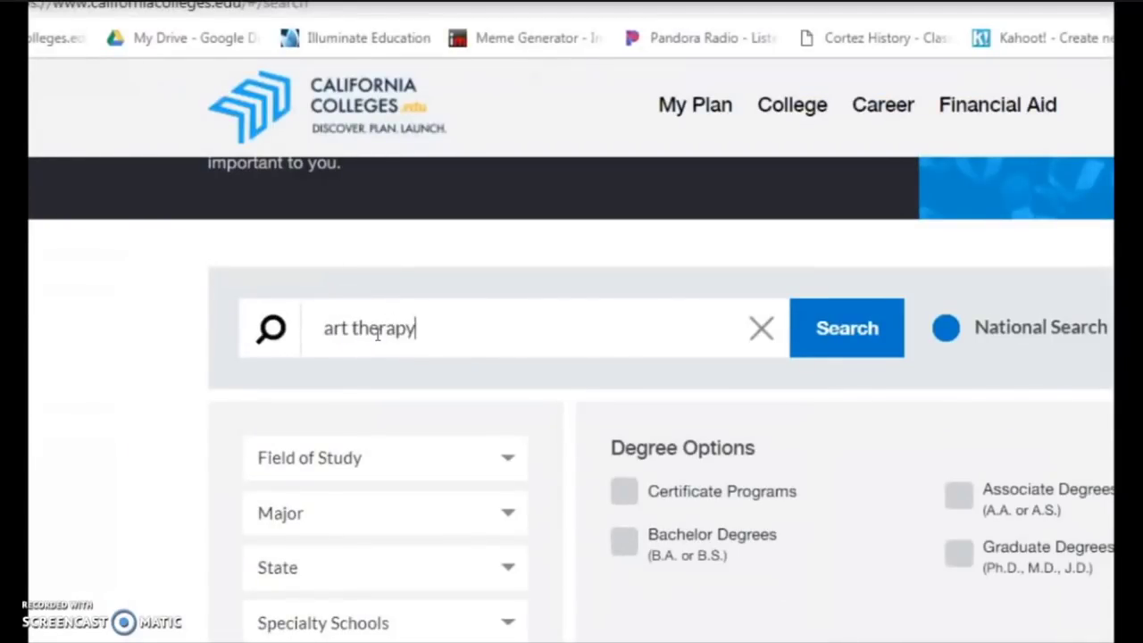
pyautogui.click(812, 334)
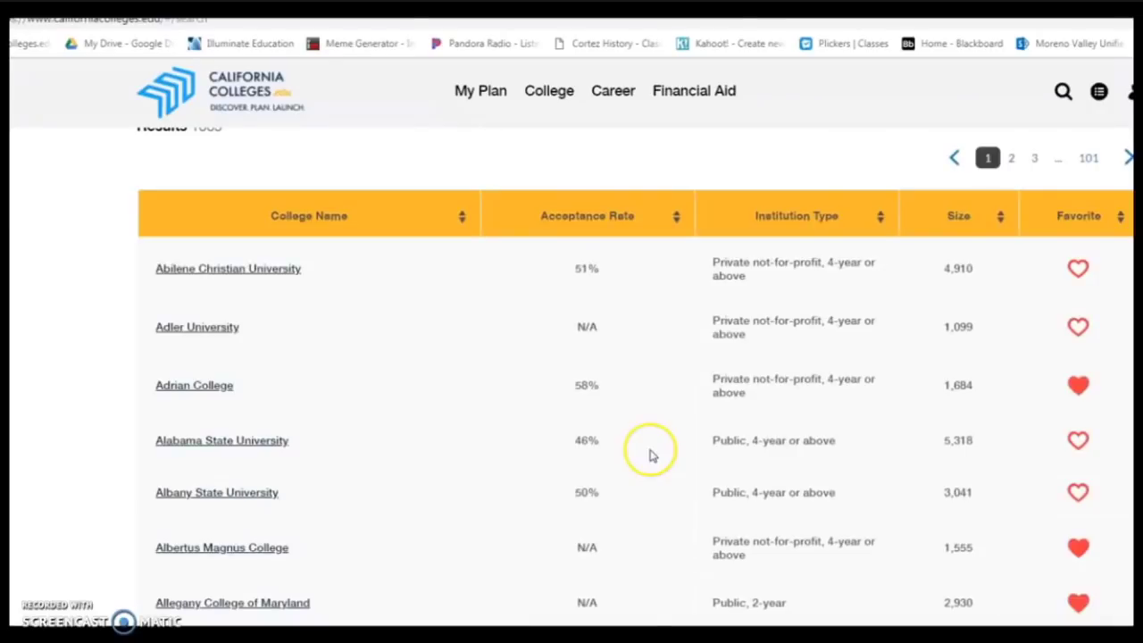
# Favorite Abilene Christian University (51% acceptance, 4,910 enrollment) among the 1009 results.
pyautogui.scroll(1, 633, 447)
pyautogui.scroll(2, 373, 317)
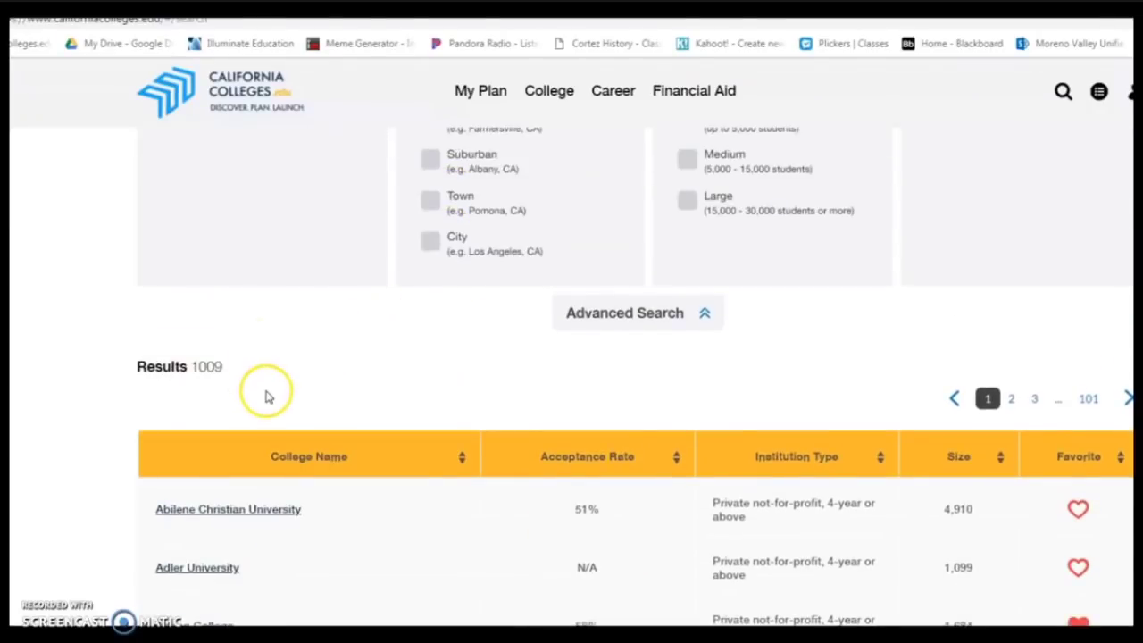
pyautogui.scroll(3, 275, 404)
pyautogui.scroll(1, 275, 404)
pyautogui.scroll(-1, 275, 405)
pyautogui.scroll(-1, 275, 407)
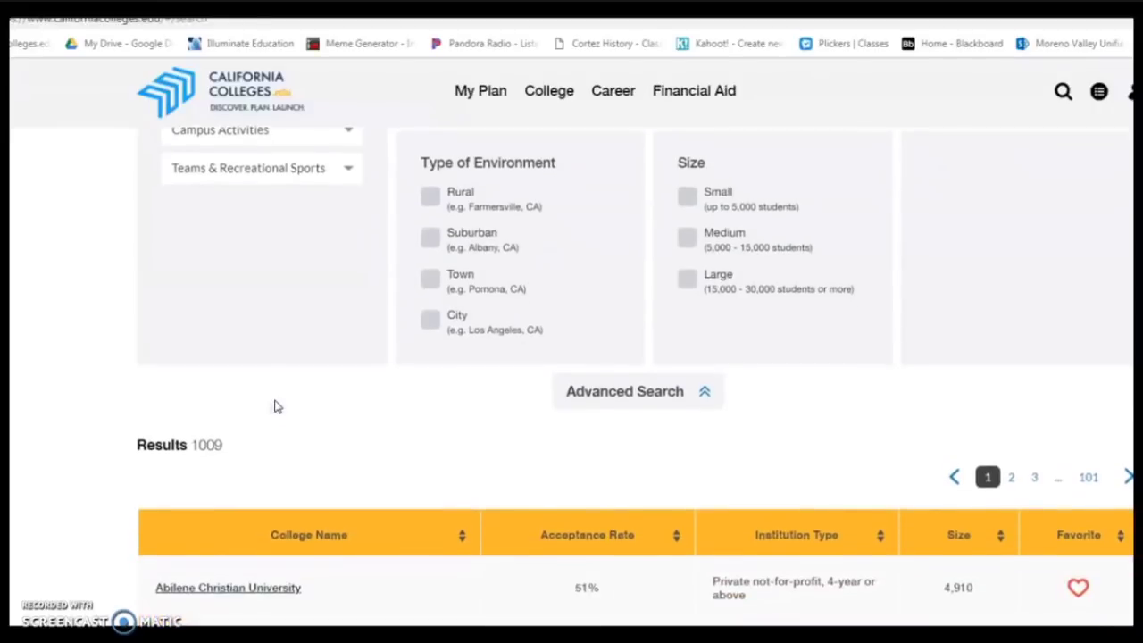
pyautogui.scroll(-4, 275, 406)
pyautogui.scroll(-2, 275, 406)
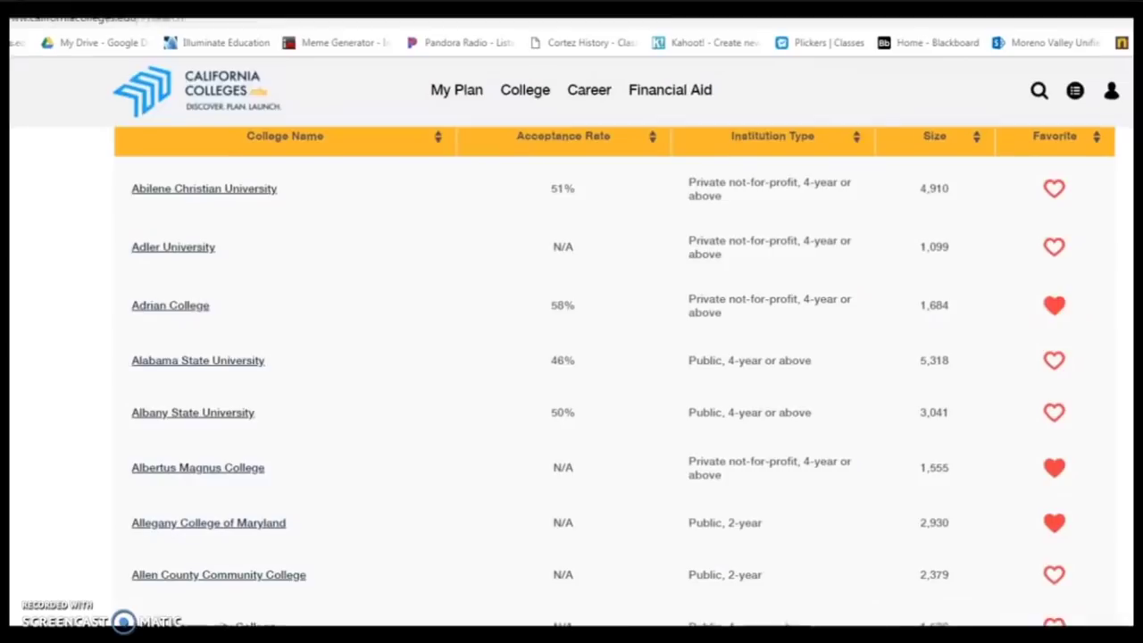
pyautogui.scroll(-1, 365, 459)
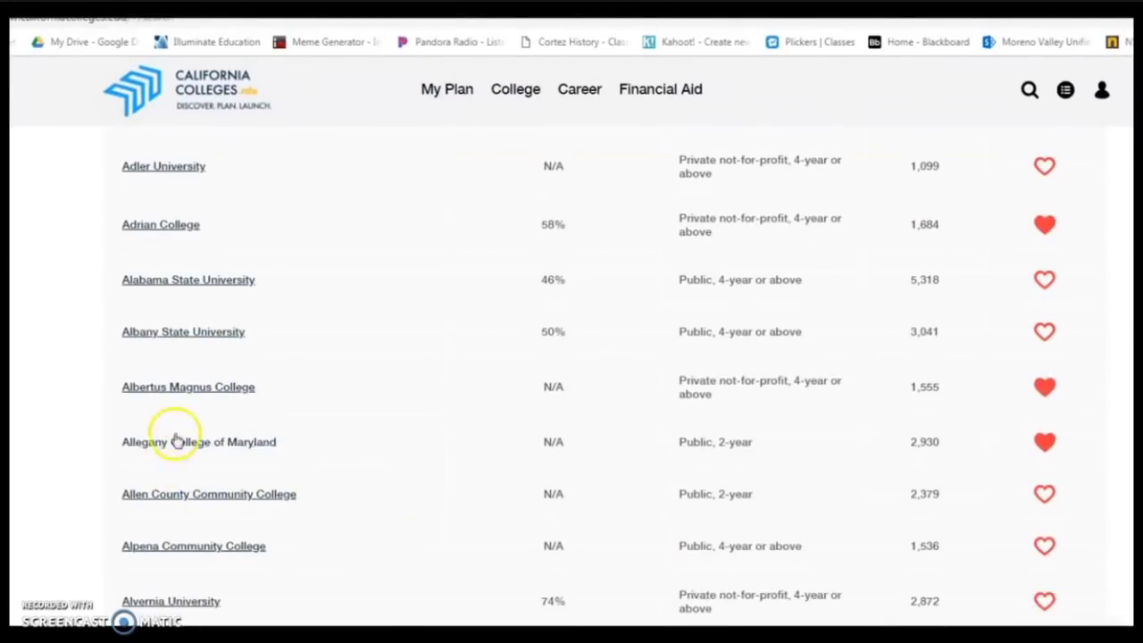
pyautogui.scroll(1, 174, 346)
pyautogui.scroll(1, 174, 346)
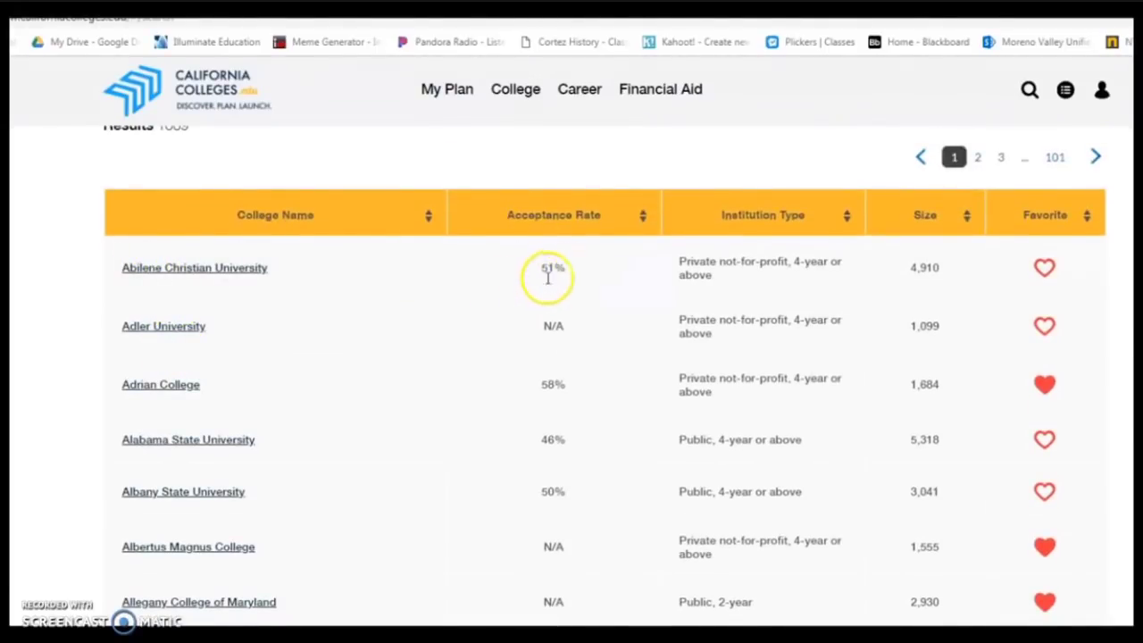
pyautogui.moveTo(301, 275); pyautogui.dragTo(124, 276)
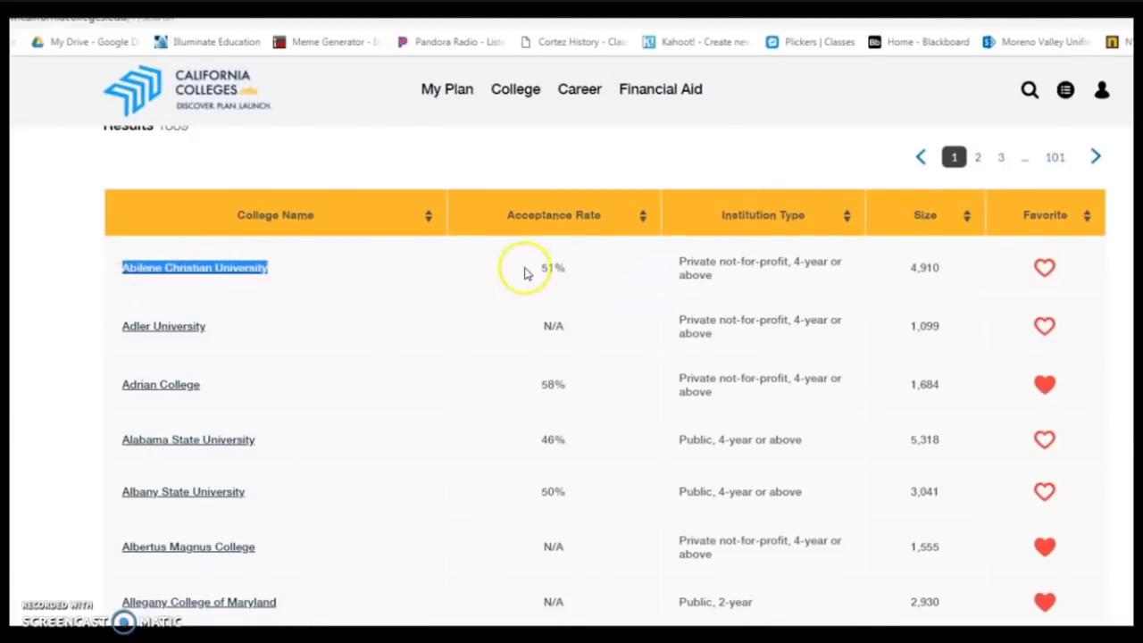
pyautogui.moveTo(535, 268); pyautogui.dragTo(564, 267)
pyautogui.click(588, 273)
pyautogui.moveTo(910, 268); pyautogui.dragTo(930, 271)
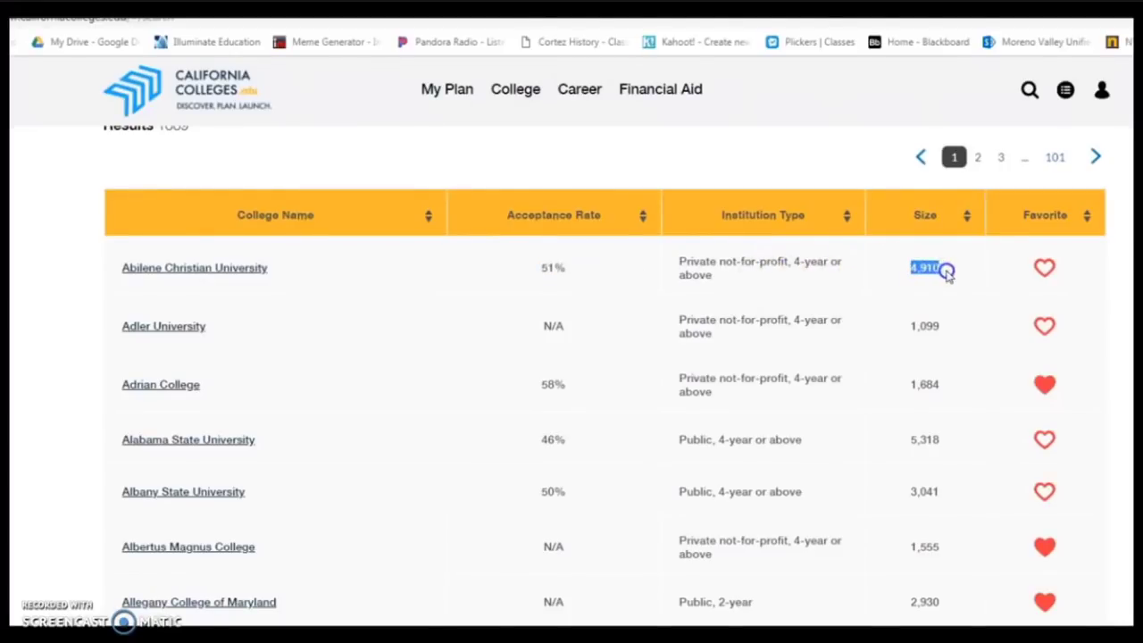
pyautogui.click(949, 273)
pyautogui.click(1045, 269)
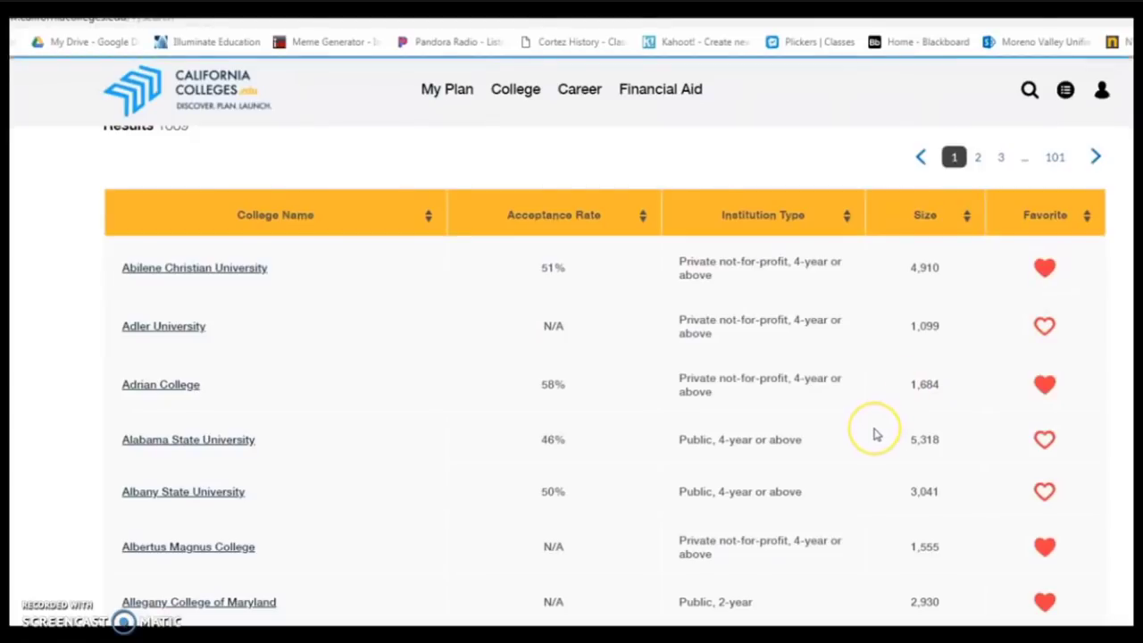
# Go to page 3 of the art therapy college results.
pyautogui.click(807, 502)
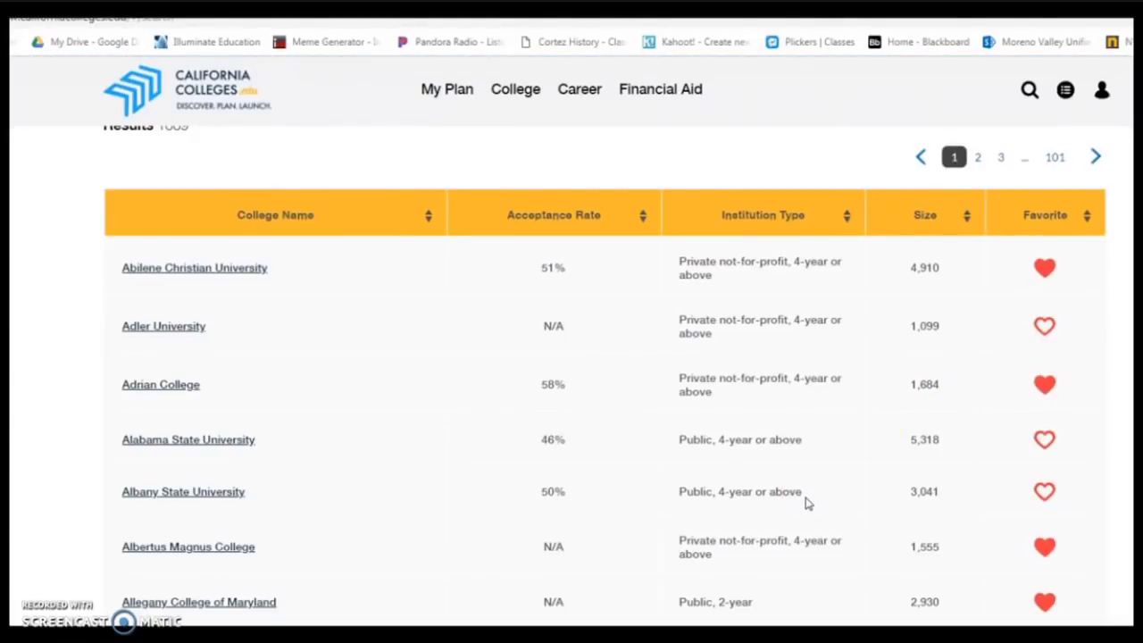
pyautogui.scroll(-3, 893, 446)
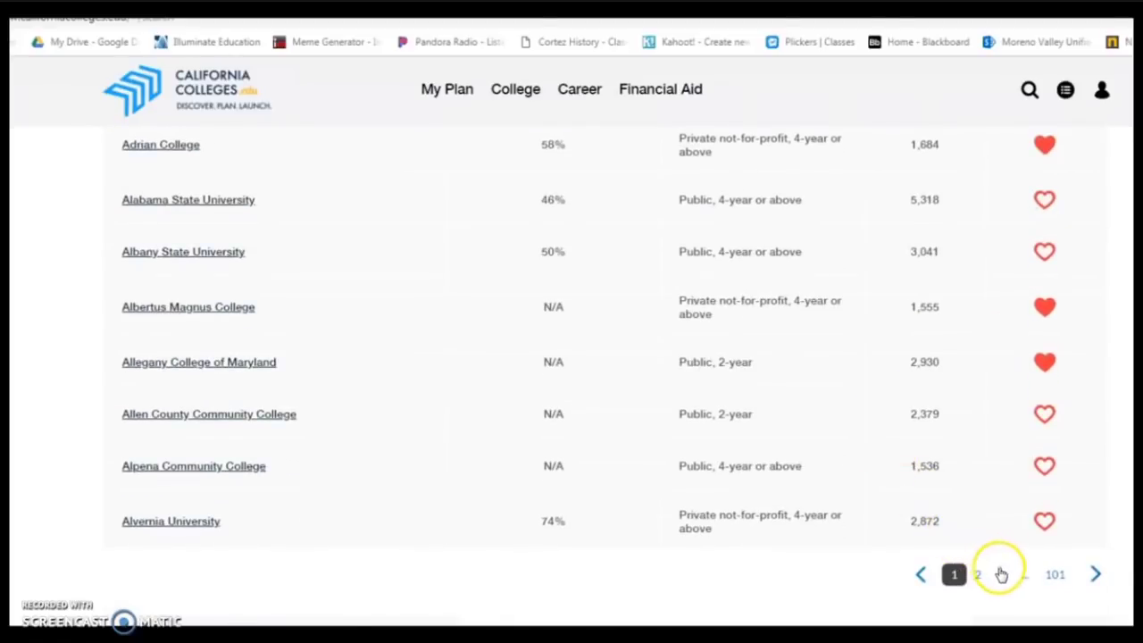
pyautogui.click(1001, 574)
pyautogui.scroll(2, 372, 390)
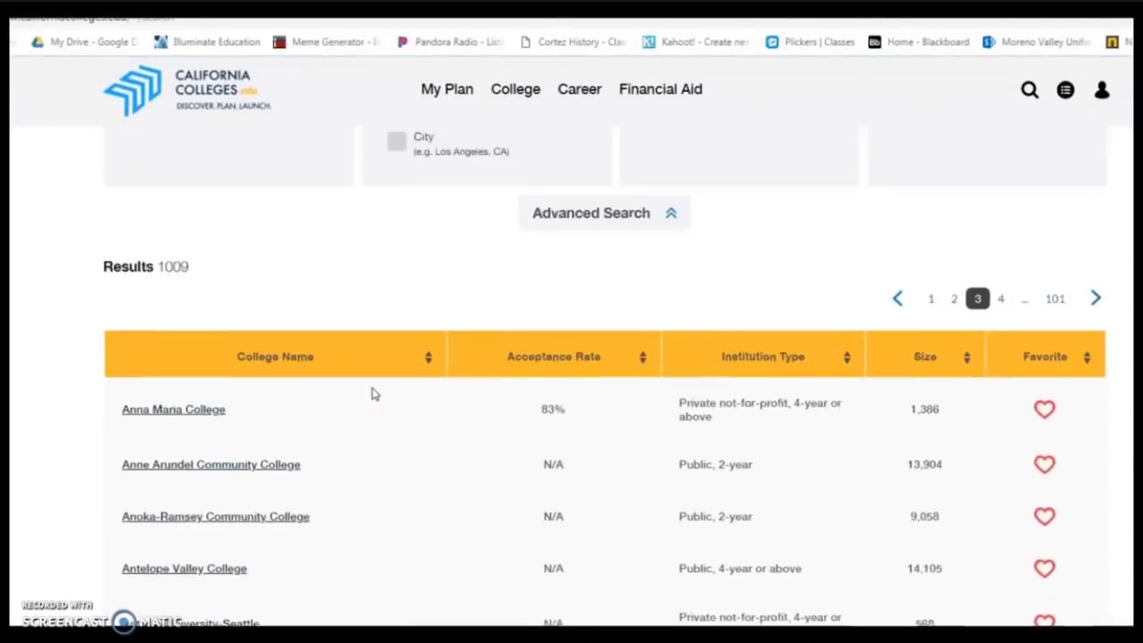
pyautogui.scroll(5, 372, 390)
# Filter the college results to Bachelor Degrees and Small schools.
pyautogui.click(372, 378)
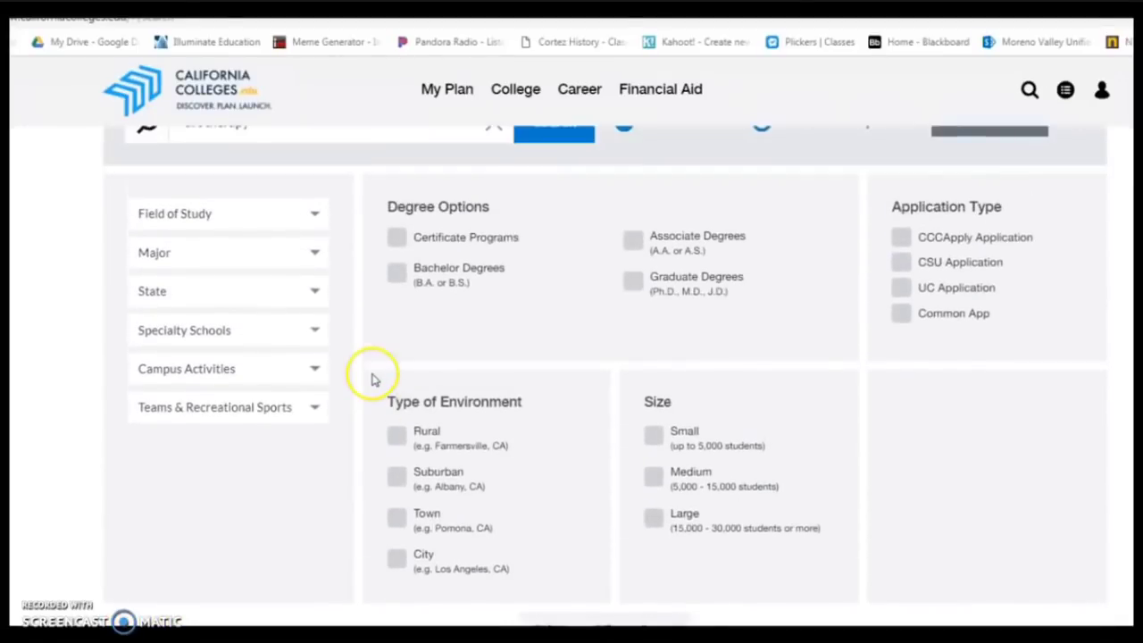
pyautogui.click(399, 274)
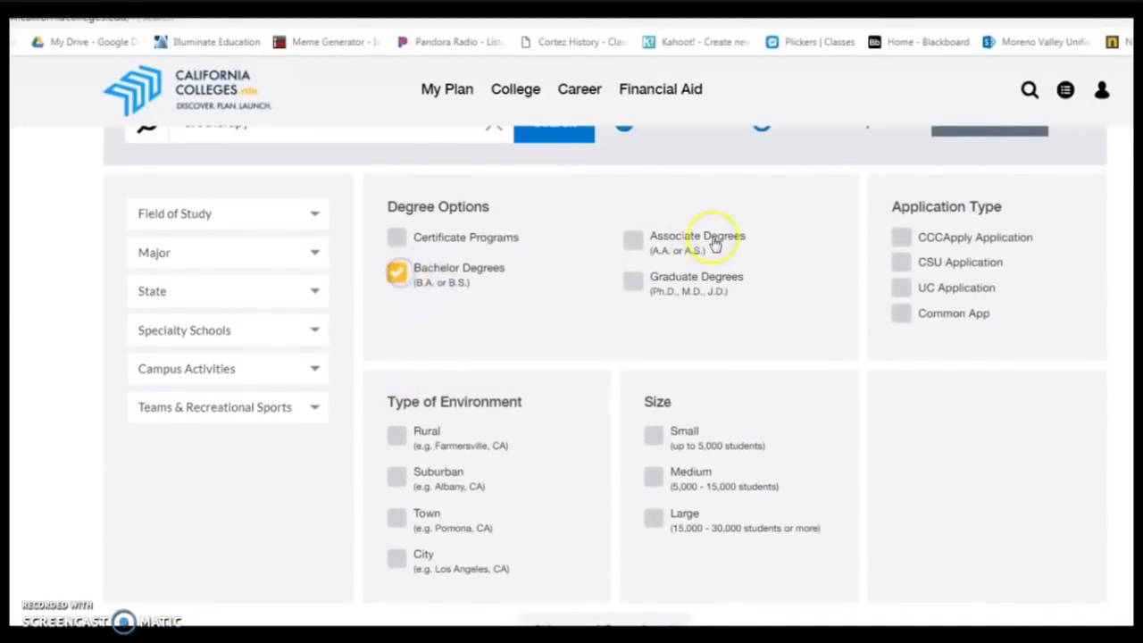
pyautogui.click(659, 436)
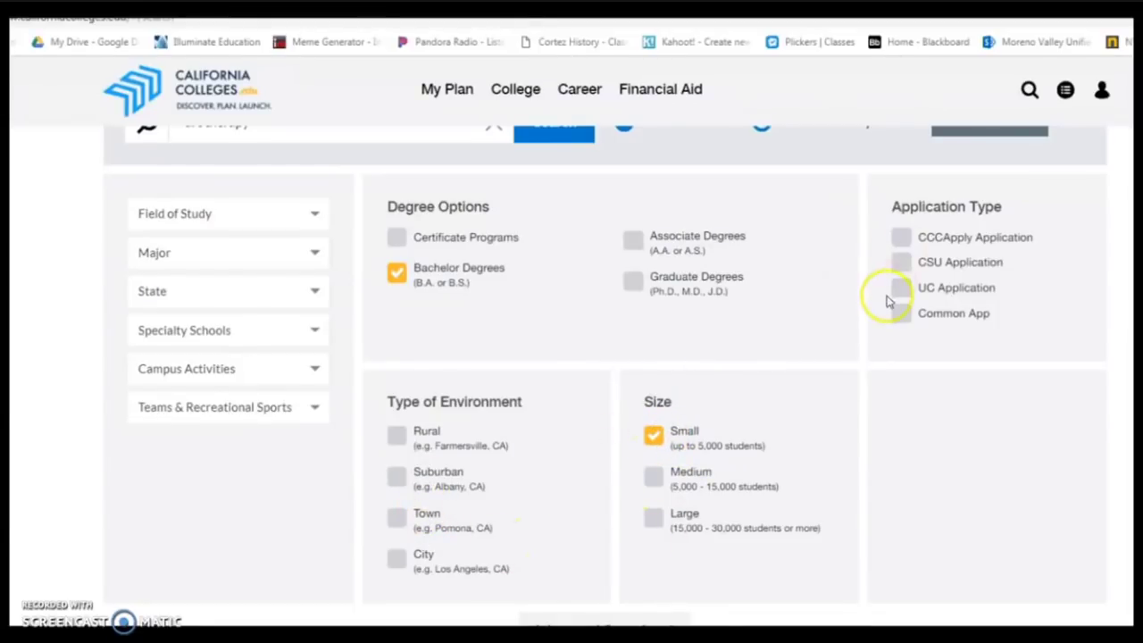
pyautogui.scroll(1, 885, 299)
pyautogui.scroll(-1, 863, 302)
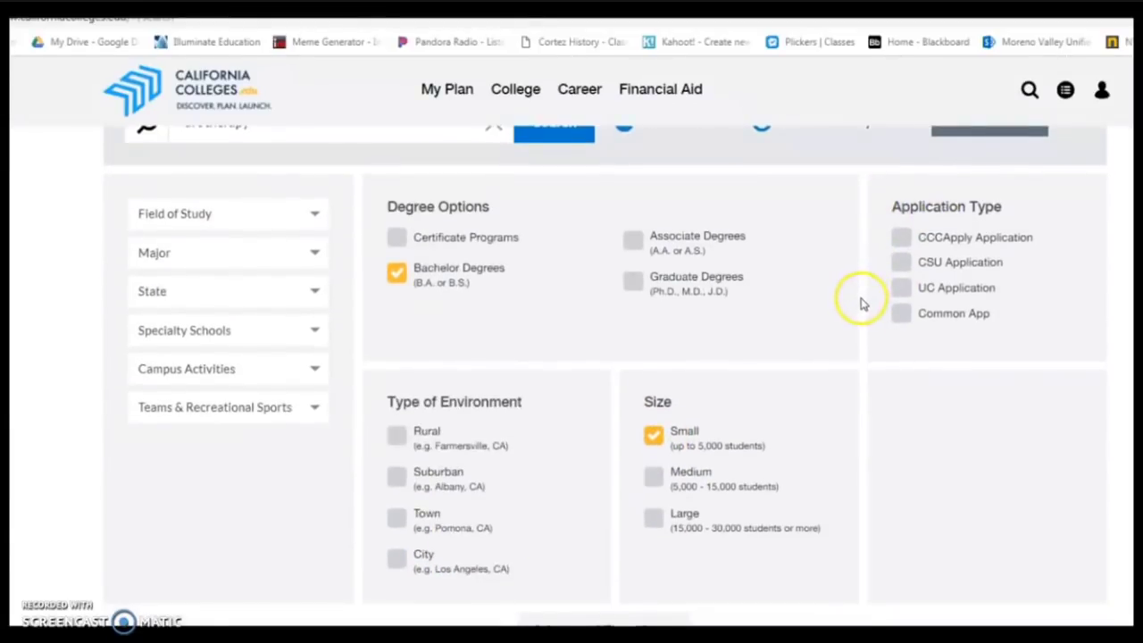
pyautogui.scroll(-1, 860, 301)
pyautogui.scroll(-2, 620, 525)
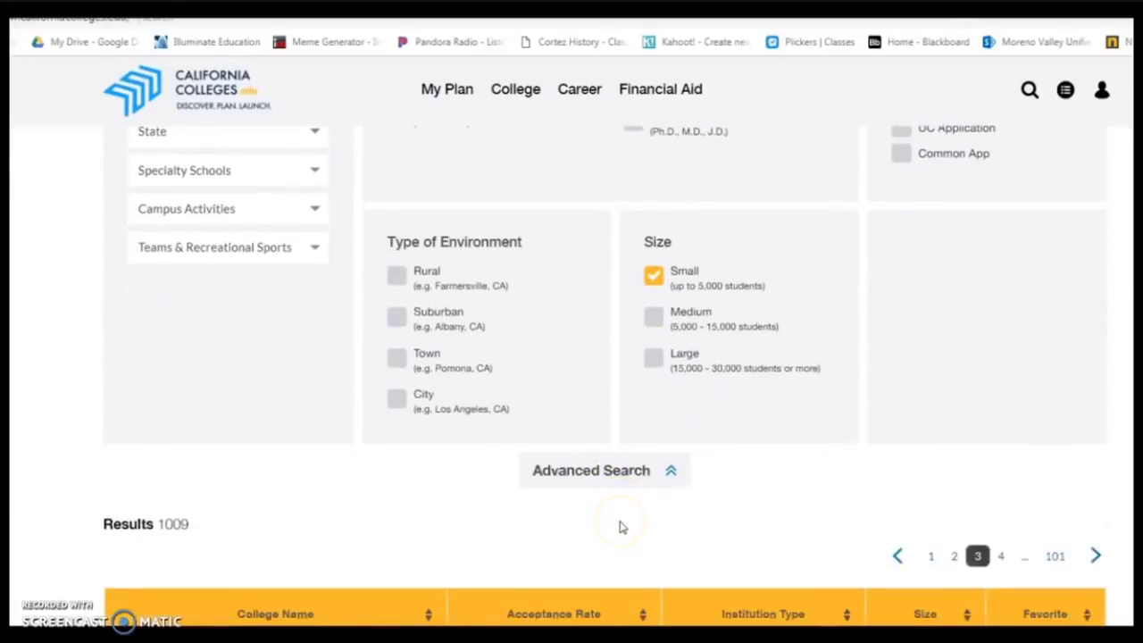
pyautogui.scroll(-5, 620, 527)
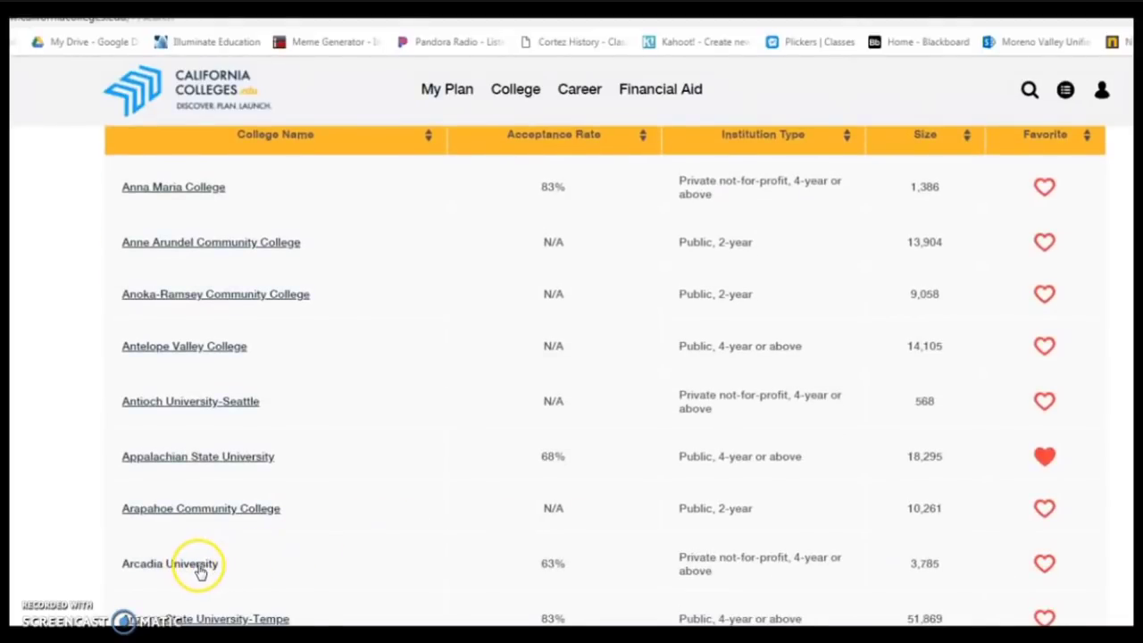
# Favorite Arcadia University, Adrian College and Albertus Magnus College.
pyautogui.doubleClick(553, 563)
pyautogui.click(1045, 563)
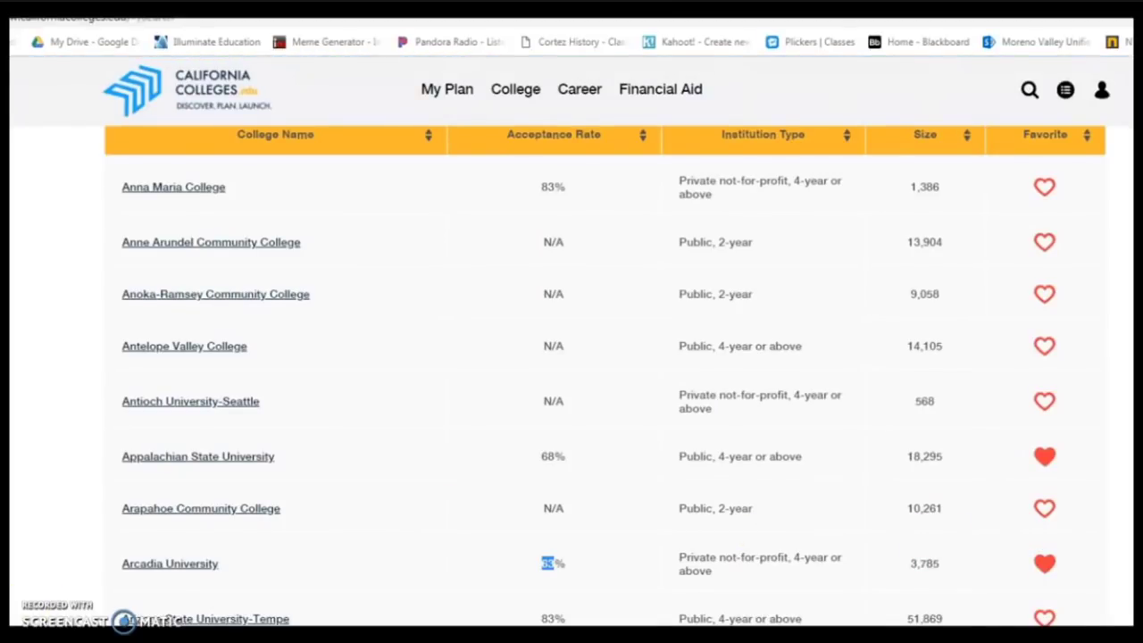
pyautogui.scroll(5, 995, 582)
pyautogui.click(1041, 280)
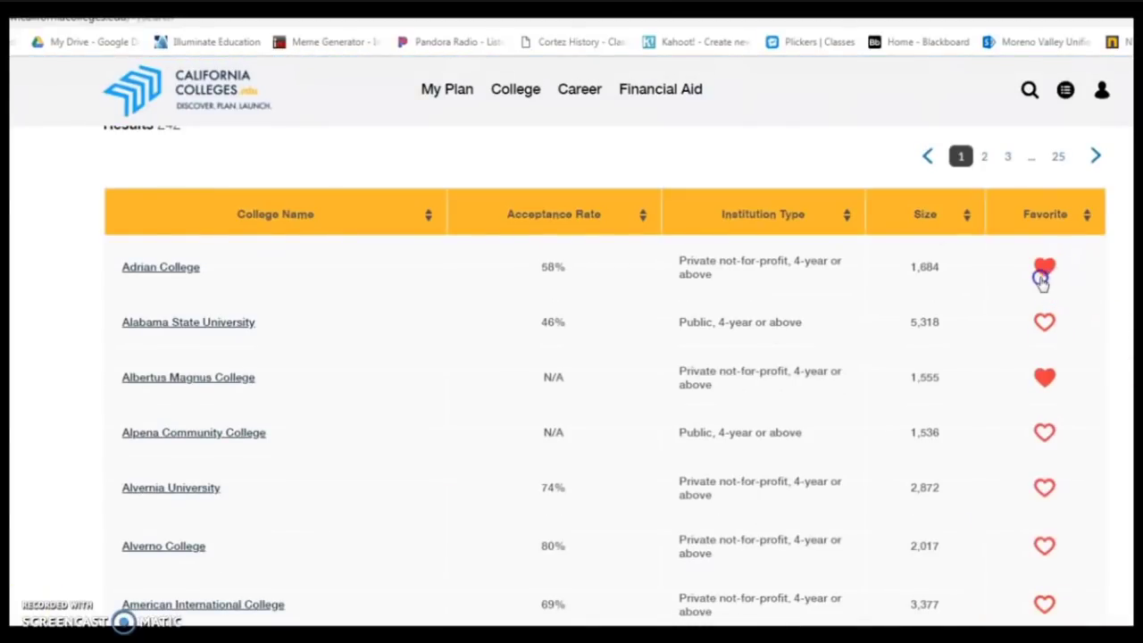
pyautogui.click(1046, 375)
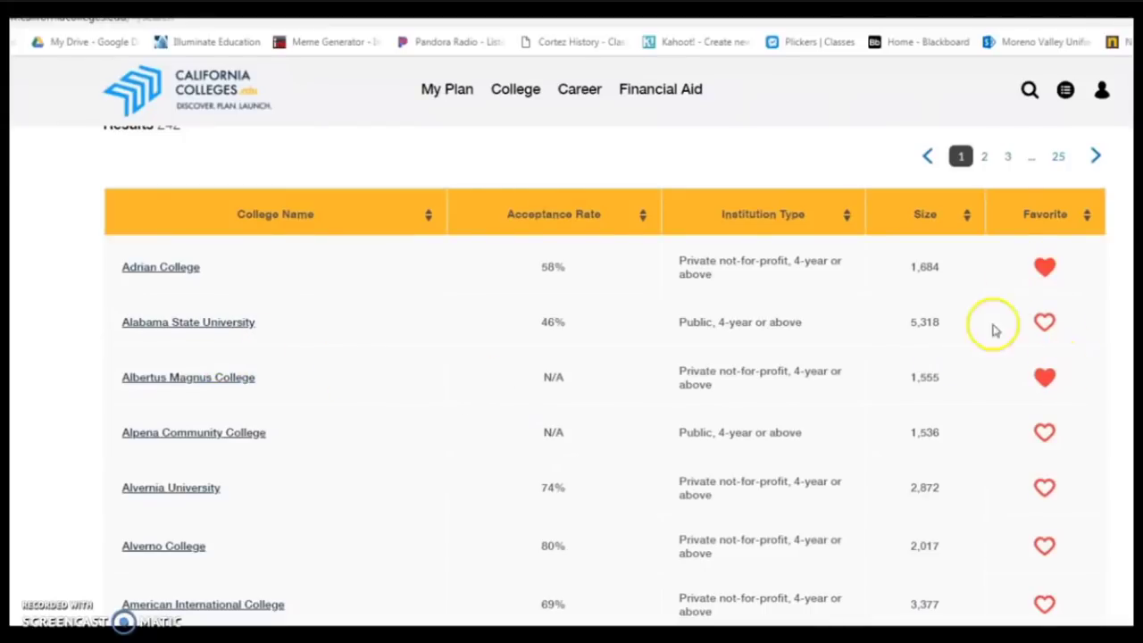
# Bring up the My Plan dropdown from the College top navigation menu.
pyautogui.moveTo(500, 106)
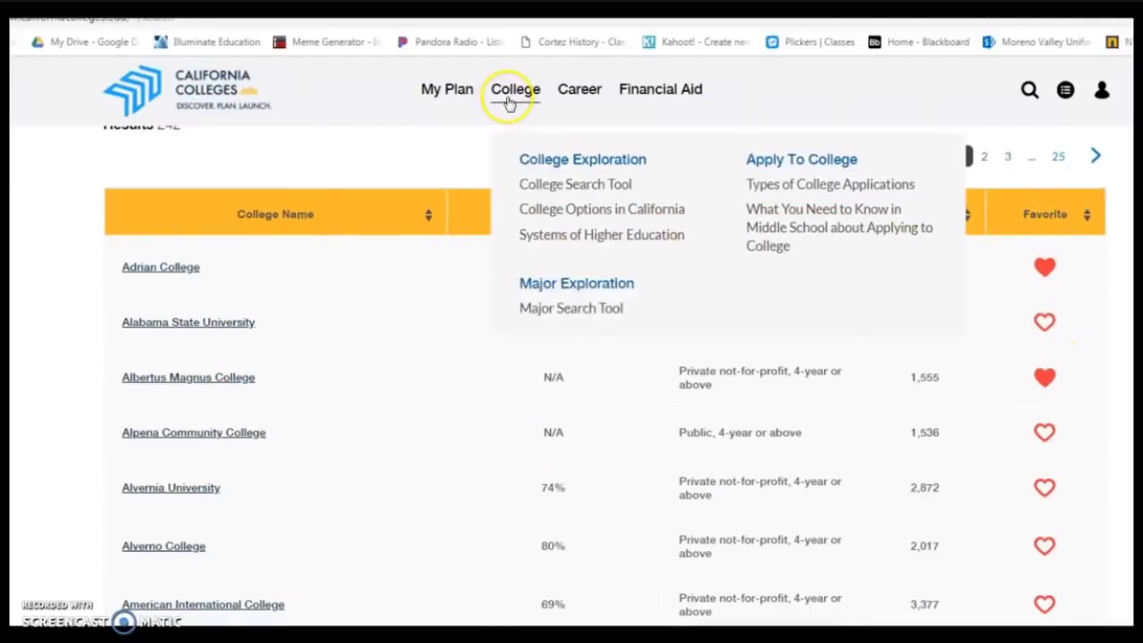
pyautogui.moveTo(449, 95)
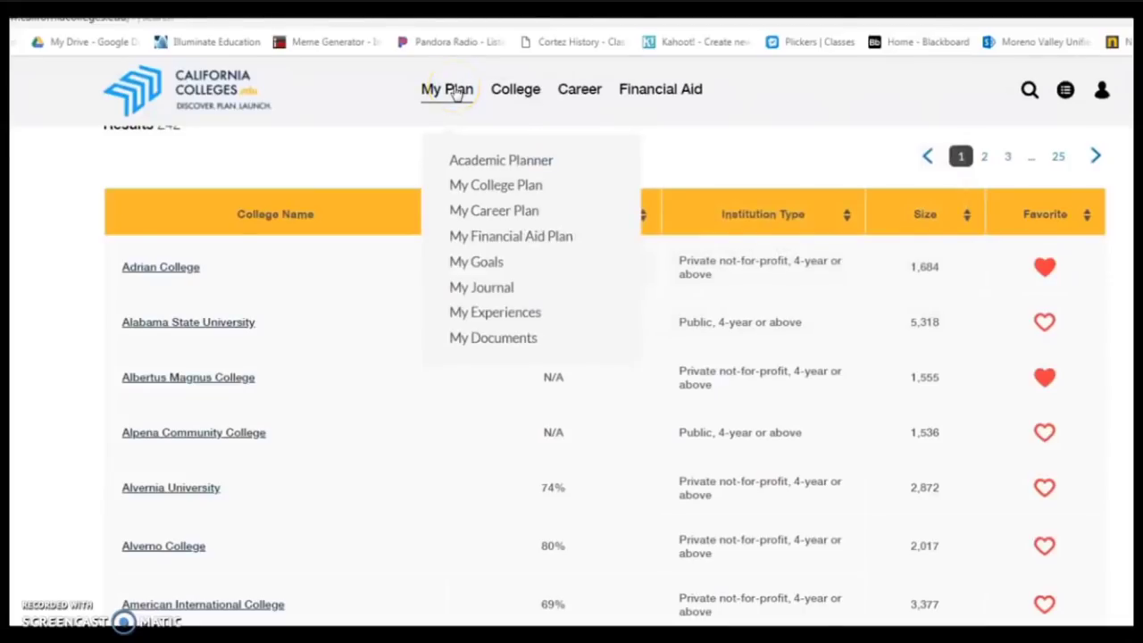
# Open My College Plan and review favorited colleges like Abilene Christian University and Adrian College.
pyautogui.click(490, 190)
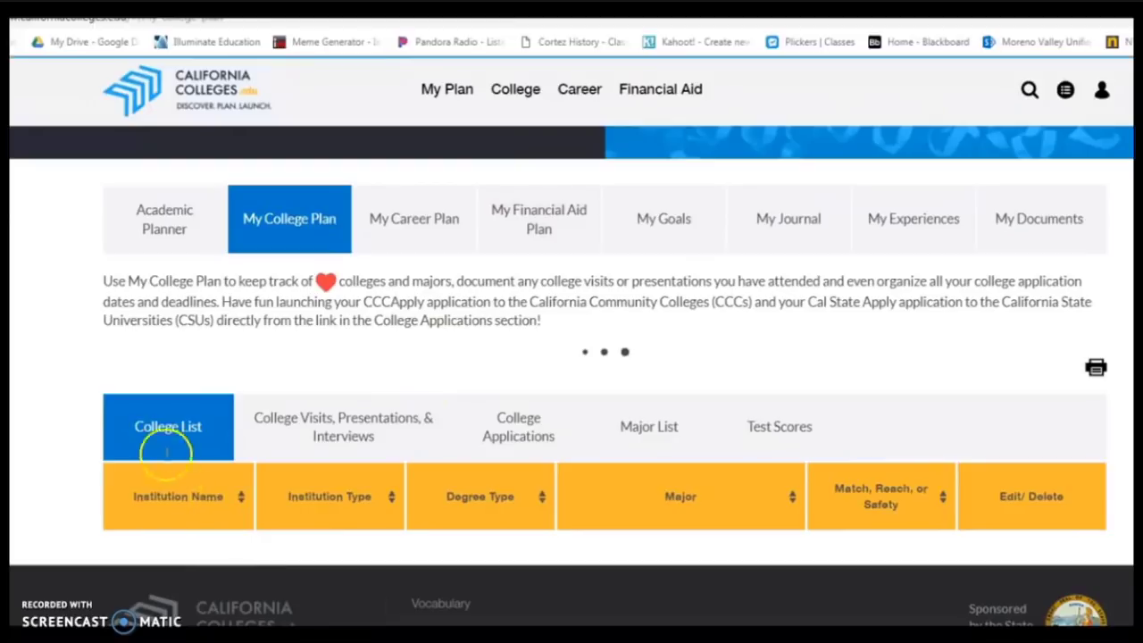
pyautogui.scroll(-8, 161, 438)
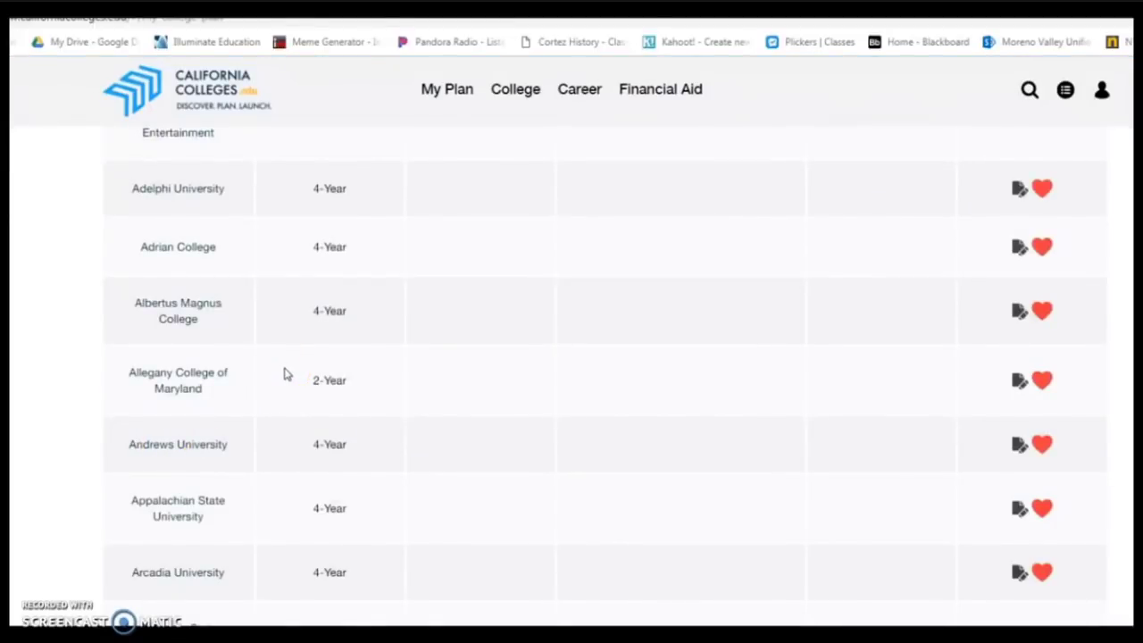
pyautogui.scroll(6, 284, 375)
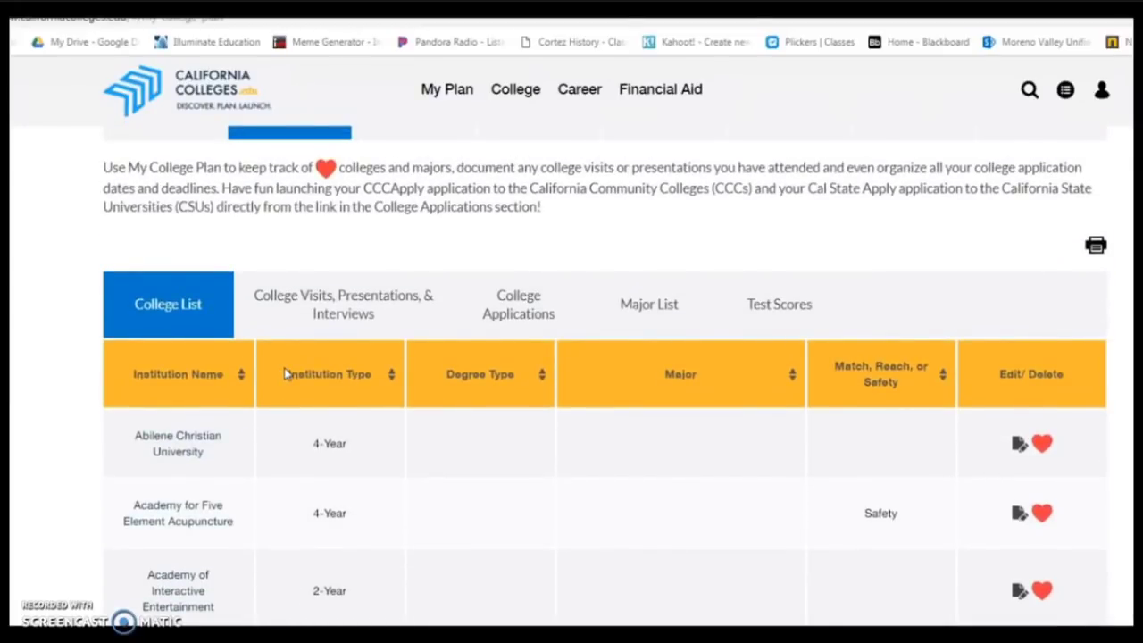
pyautogui.scroll(-1, 311, 474)
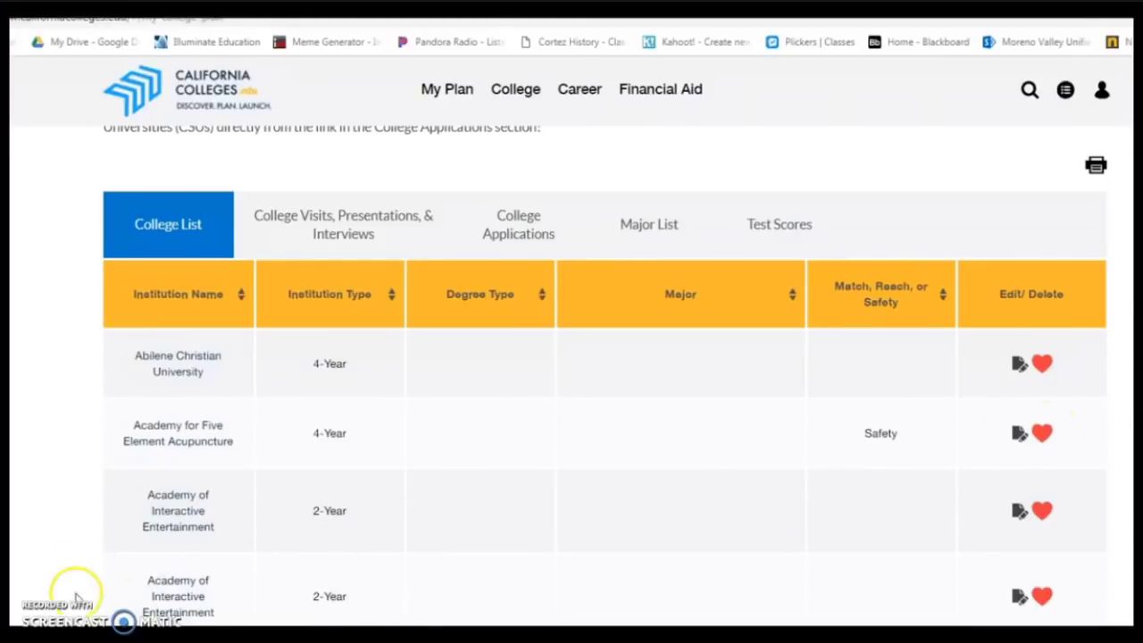
pyautogui.scroll(2, 212, 461)
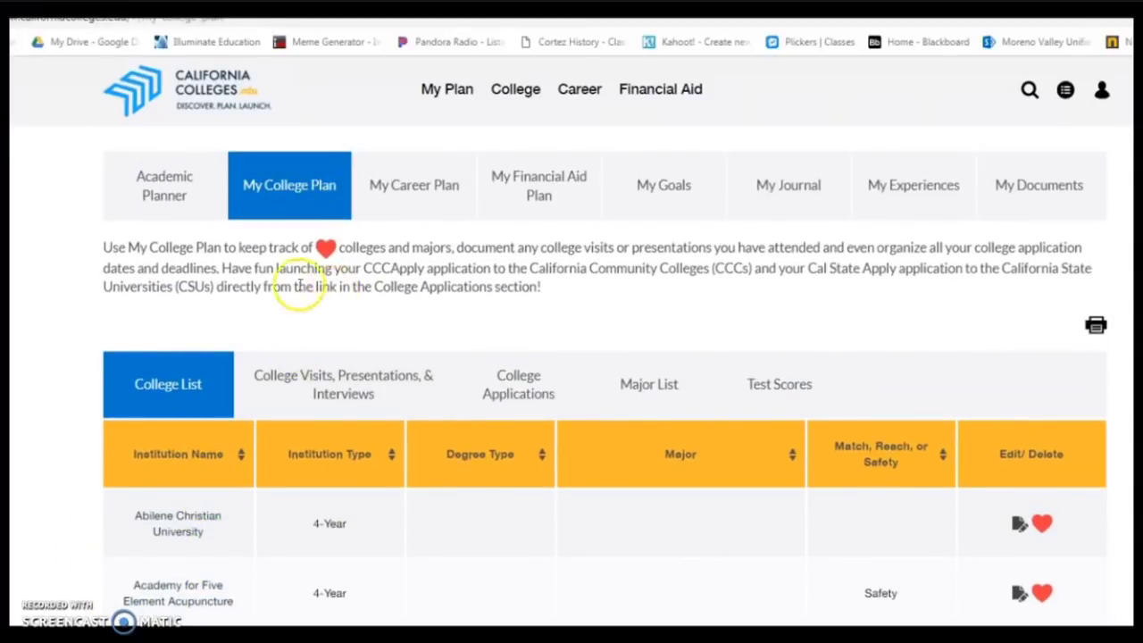
# Switch to My Career Plan and review favorited careers like Air Traffic Controllers ($124,540).
pyautogui.click(406, 194)
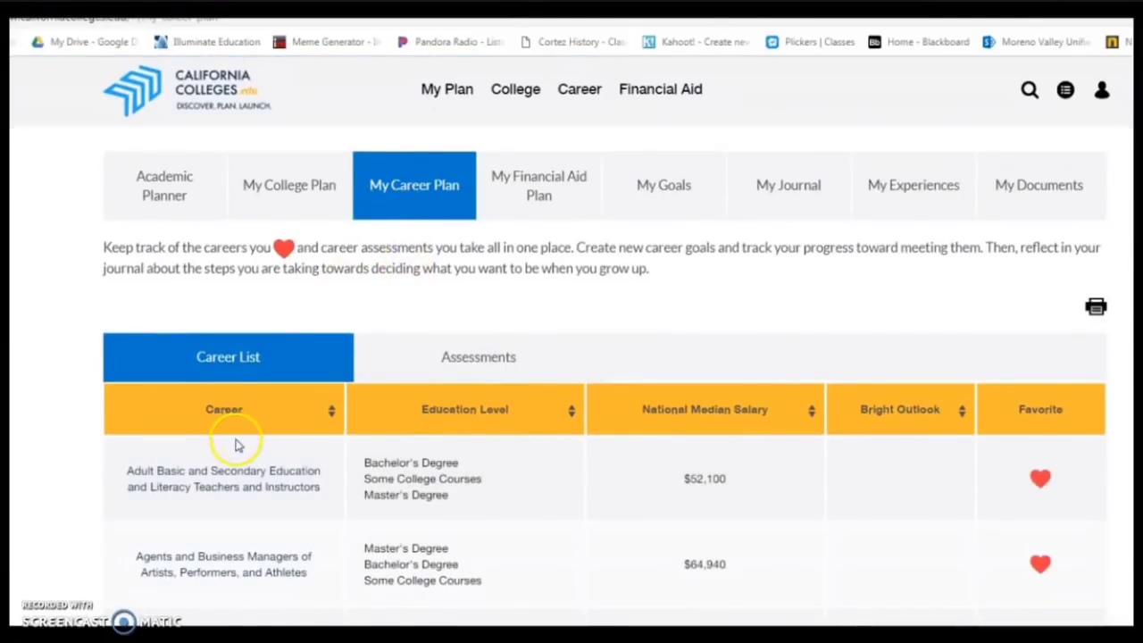
pyautogui.scroll(-2, 237, 445)
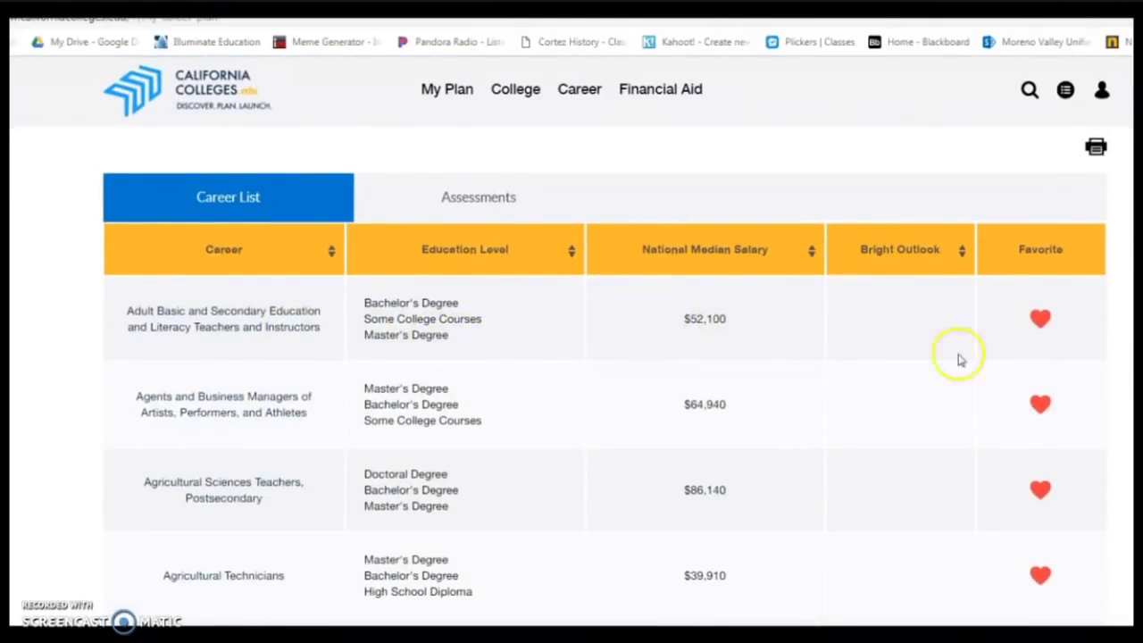
pyautogui.scroll(-4, 1043, 477)
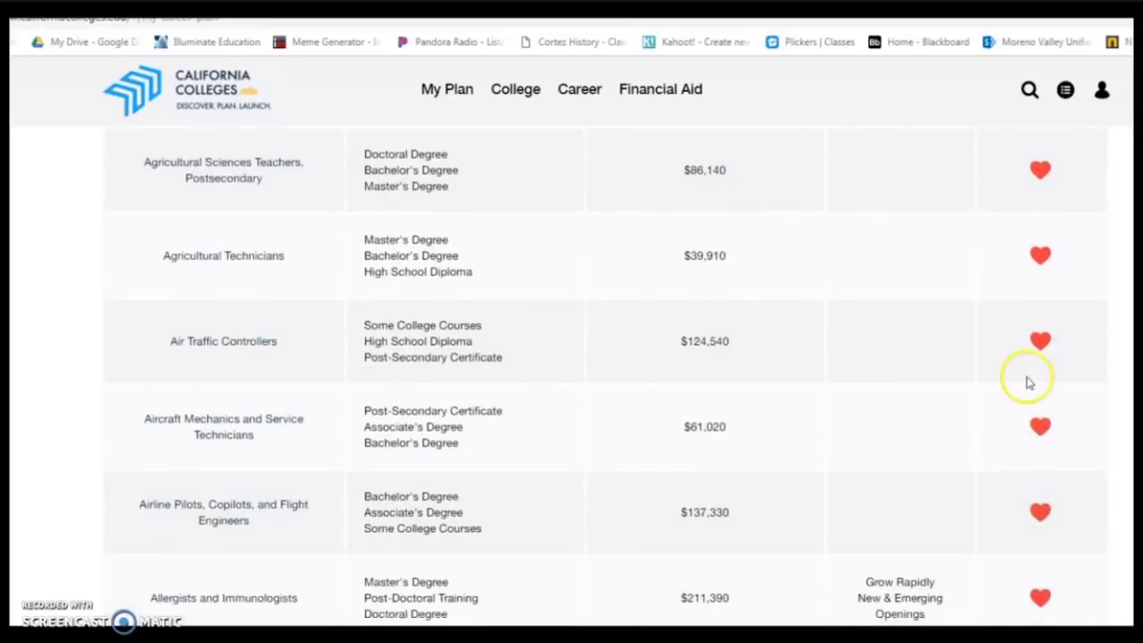
pyautogui.scroll(1, 317, 468)
pyautogui.scroll(6, 317, 468)
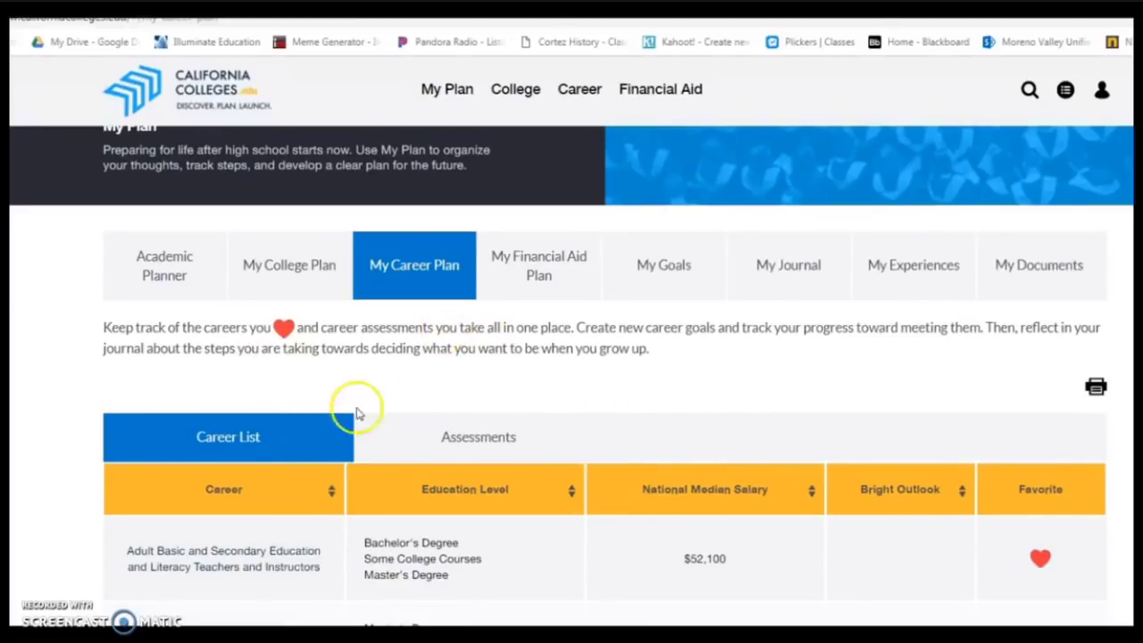
pyautogui.moveTo(446, 90)
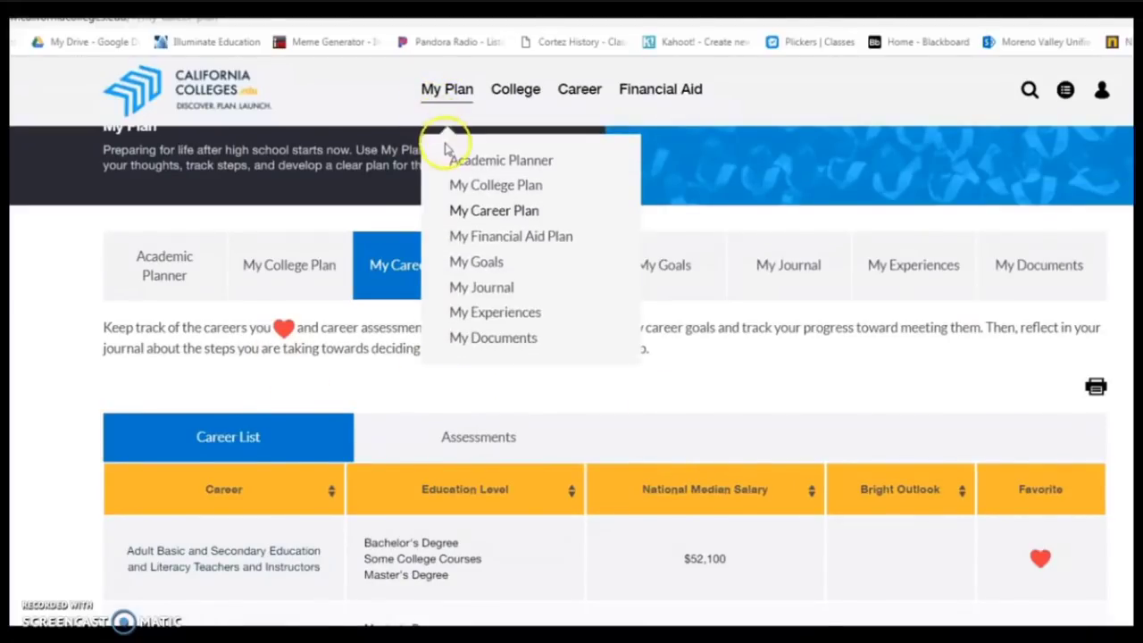
# Return to My College Plan through Academic Planner and highlight its intro text about tracking favorites.
pyautogui.click(446, 91)
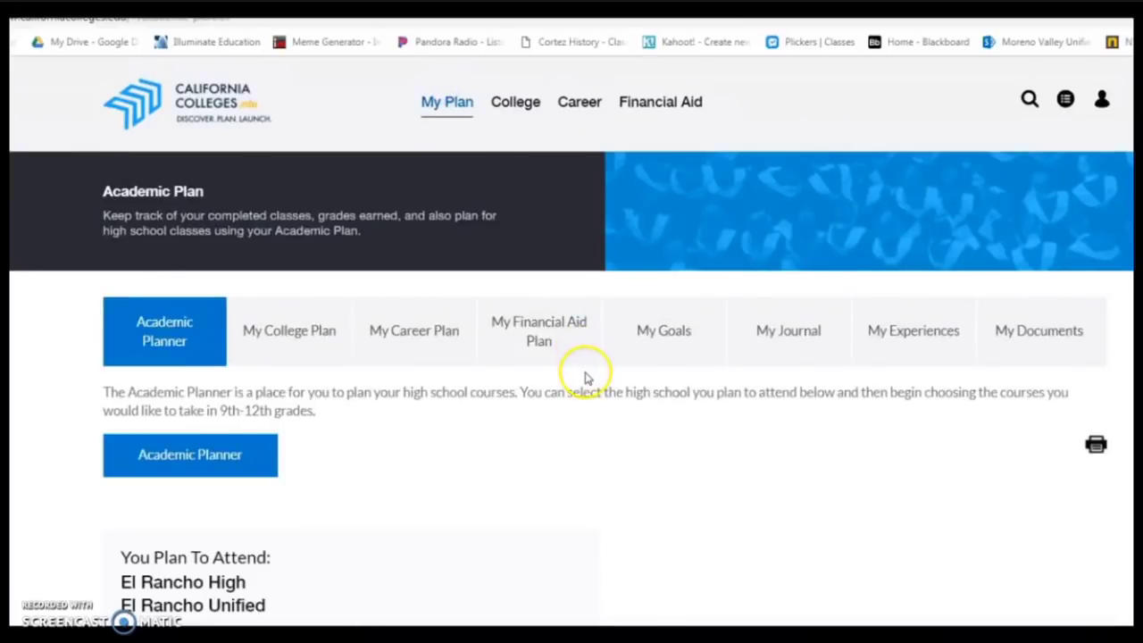
pyautogui.click(294, 332)
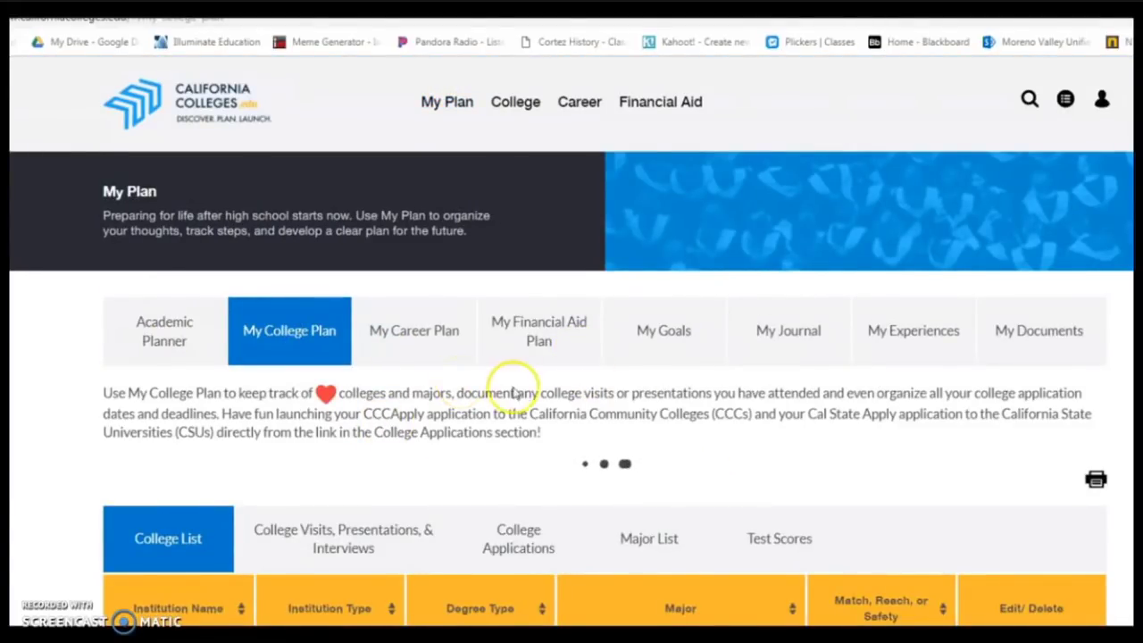
pyautogui.scroll(-1, 115, 391)
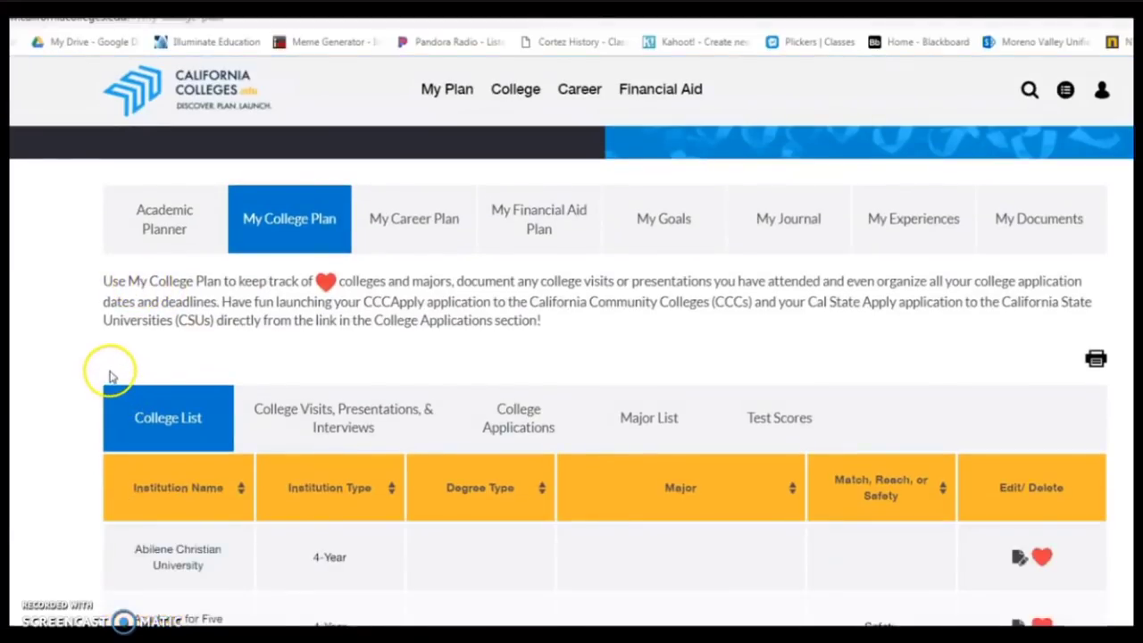
pyautogui.moveTo(104, 283); pyautogui.dragTo(452, 280)
pyautogui.click(551, 330)
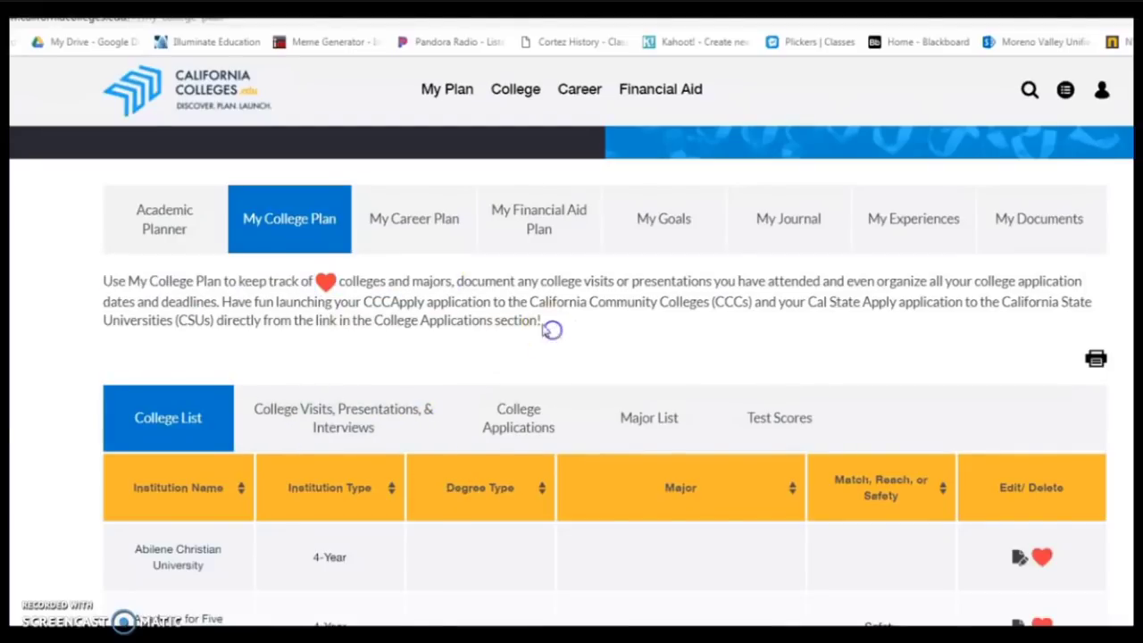
# Switch to My Career Plan, highlight its intro sentence, and scroll the favorited careers.
pyautogui.click(418, 230)
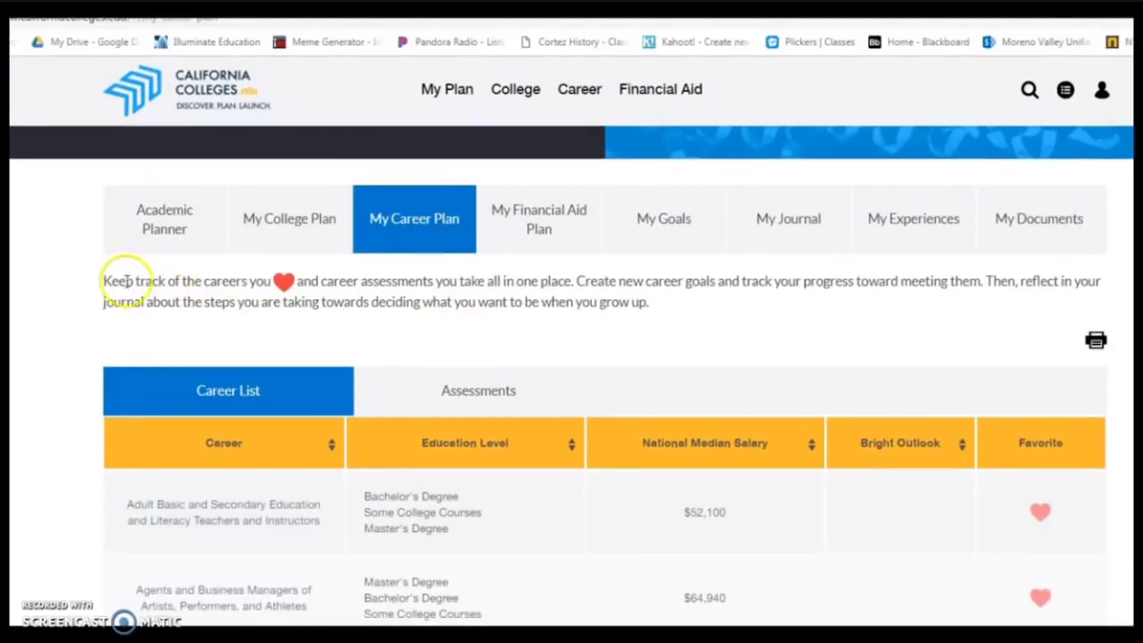
pyautogui.moveTo(104, 282); pyautogui.dragTo(571, 280)
pyautogui.scroll(-1, 578, 420)
pyautogui.scroll(-4, 576, 418)
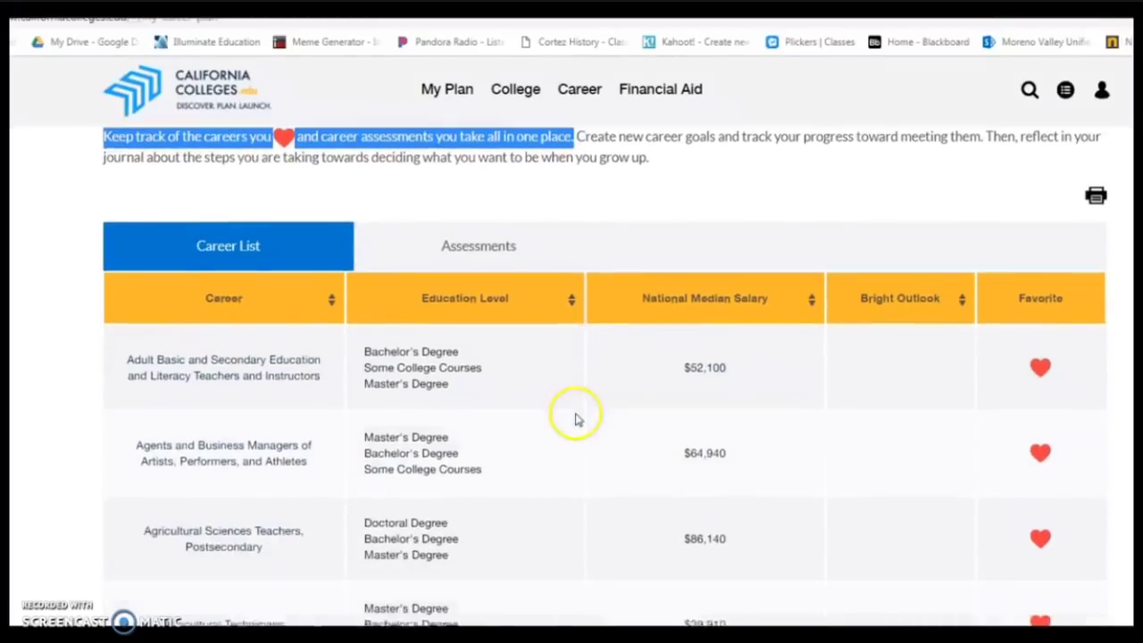